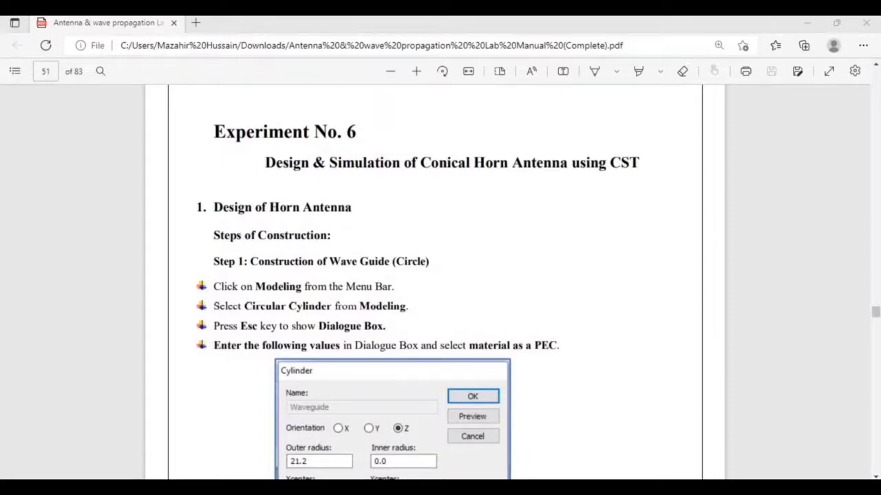
Bring the CST start page back into view.
{"action": "key", "text": "alt+Tab"}
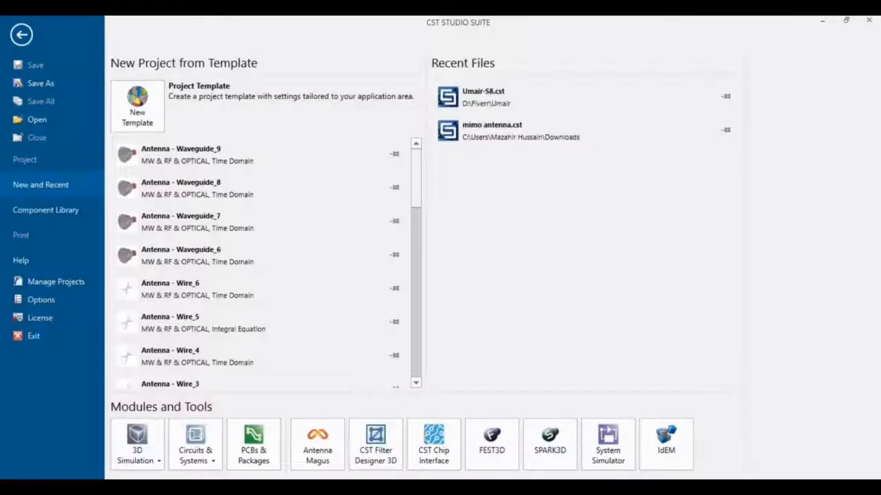
Create a new MW & RF & Optical Antennas waveguide template, keeping the default solver and units.
{"action": "left_click", "coordinate": [137, 113]}
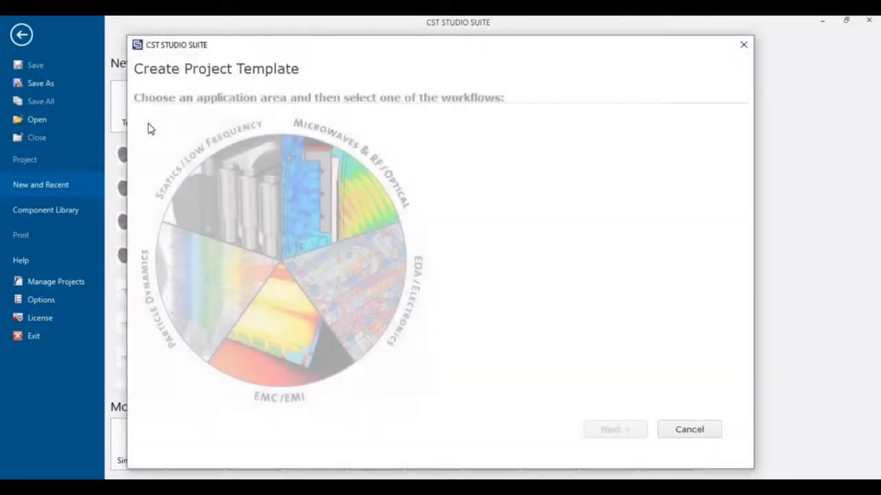
{"action": "left_click", "coordinate": [355, 181]}
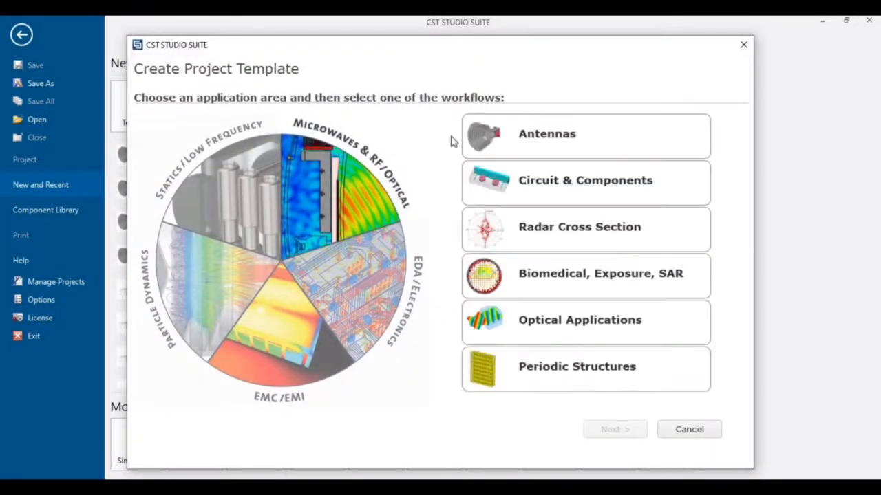
{"action": "left_click", "coordinate": [535, 138]}
{"action": "left_click", "coordinate": [628, 430]}
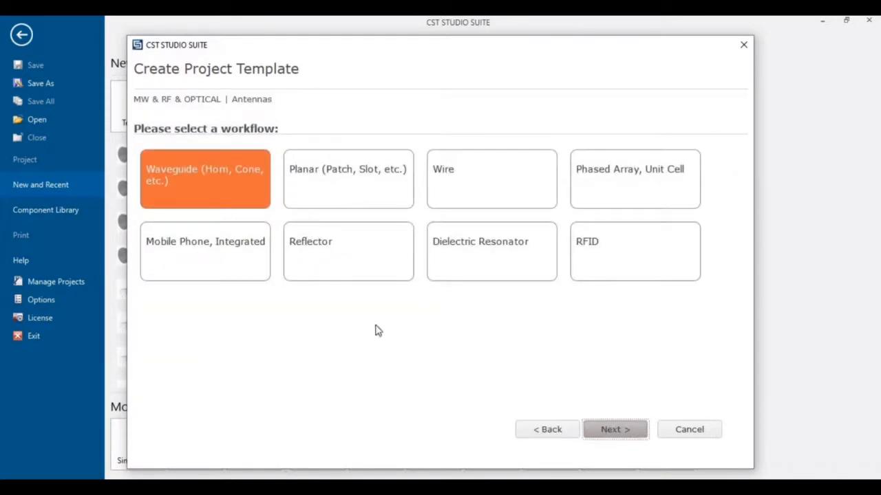
{"action": "left_click", "coordinate": [614, 429]}
{"action": "left_click", "coordinate": [624, 433]}
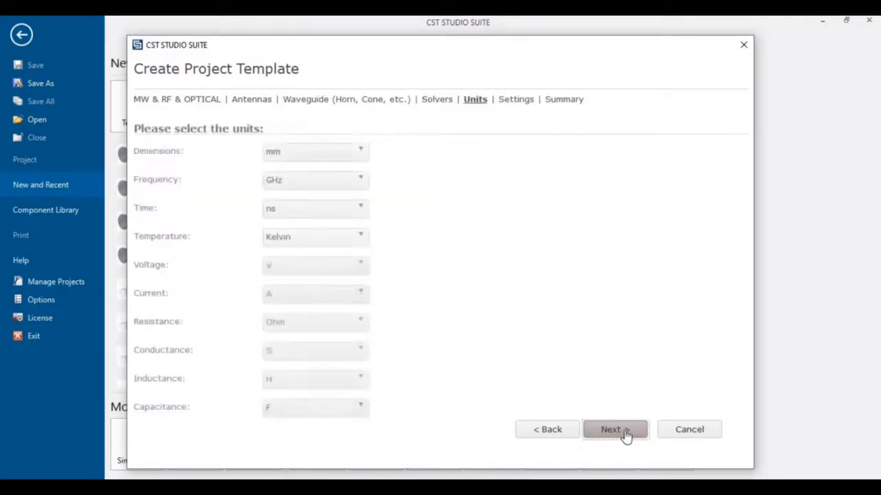
{"action": "left_click", "coordinate": [624, 433]}
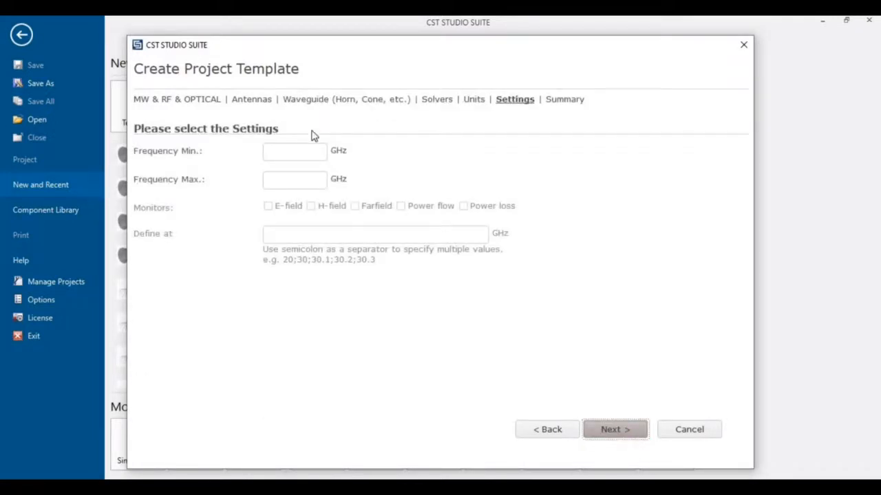
Set the frequency range from 0 to 10 GHz.
{"action": "left_click", "coordinate": [301, 149]}
{"action": "type", "text": "0"}
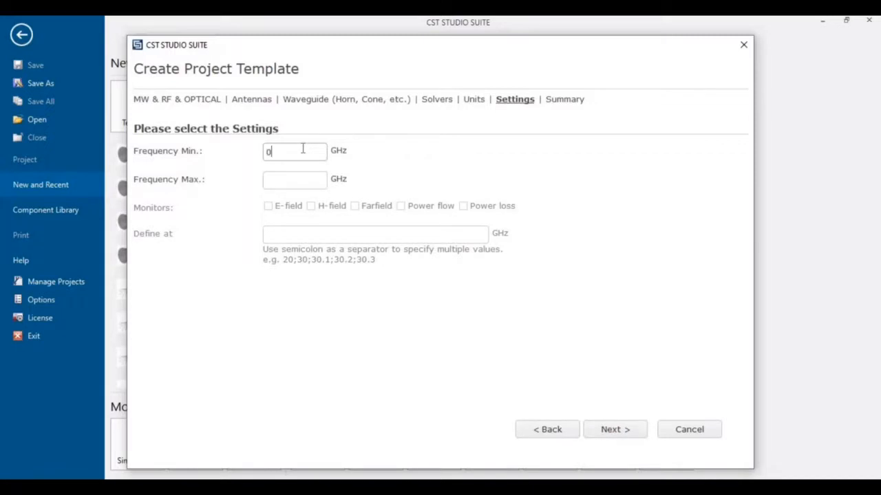
{"action": "left_click", "coordinate": [292, 180]}
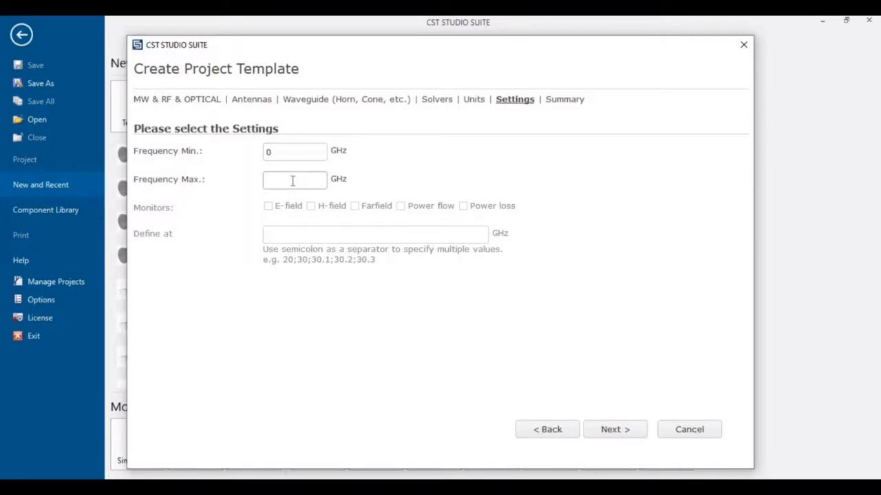
{"action": "type", "text": "10"}
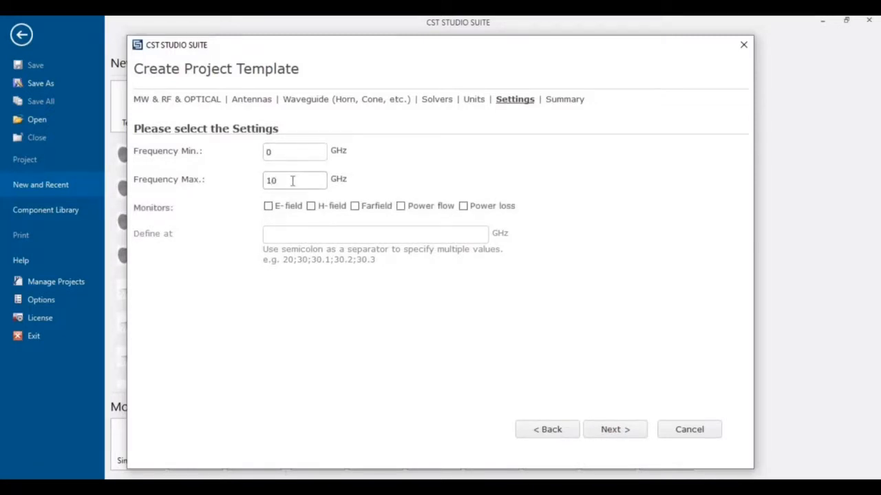
{"action": "left_click", "coordinate": [274, 152]}
Add E-field, H-field and farfield monitors at 5 and 6 GHz and finish the template.
{"action": "left_click", "coordinate": [268, 206]}
{"action": "left_click", "coordinate": [310, 208]}
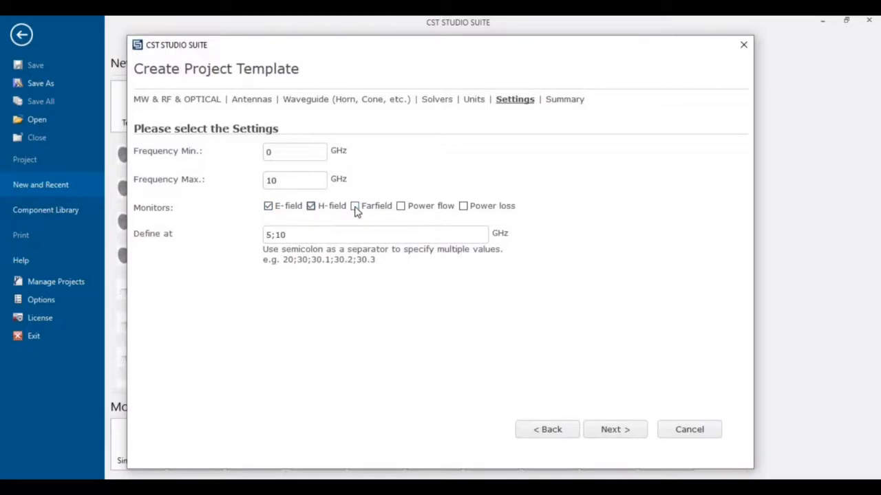
{"action": "left_click", "coordinate": [355, 208]}
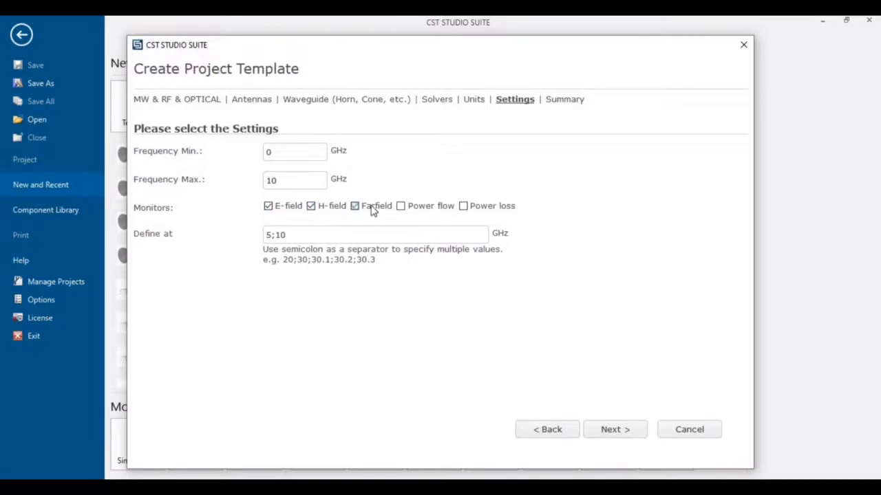
{"action": "left_click", "coordinate": [289, 235]}
{"action": "key", "text": "BackSpace"}
{"action": "key", "text": "BackSpace"}
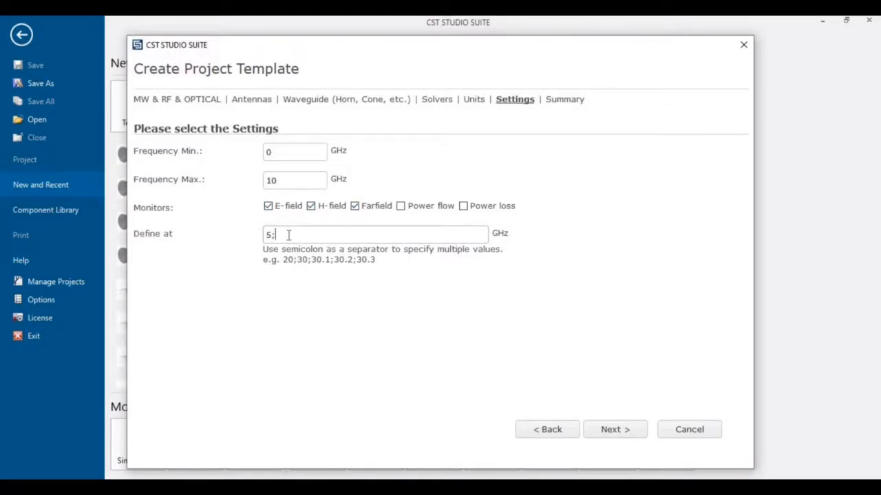
{"action": "type", "text": "6"}
{"action": "left_click", "coordinate": [614, 430]}
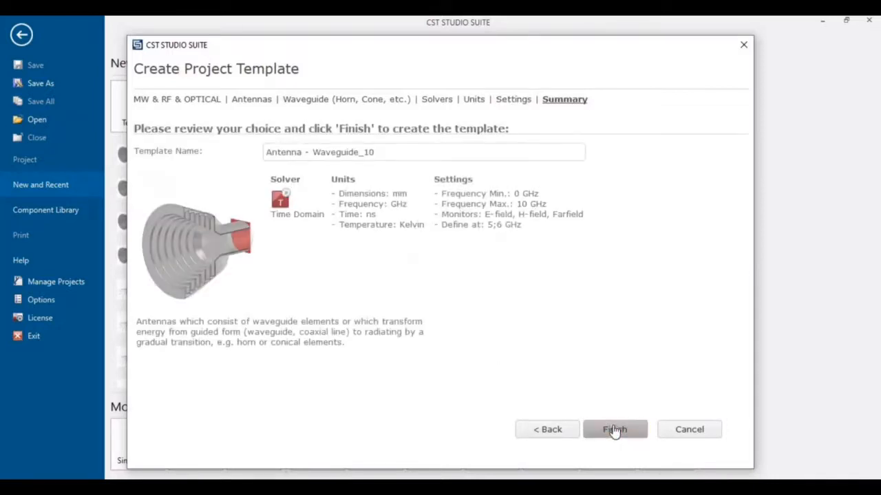
{"action": "left_click", "coordinate": [614, 429]}
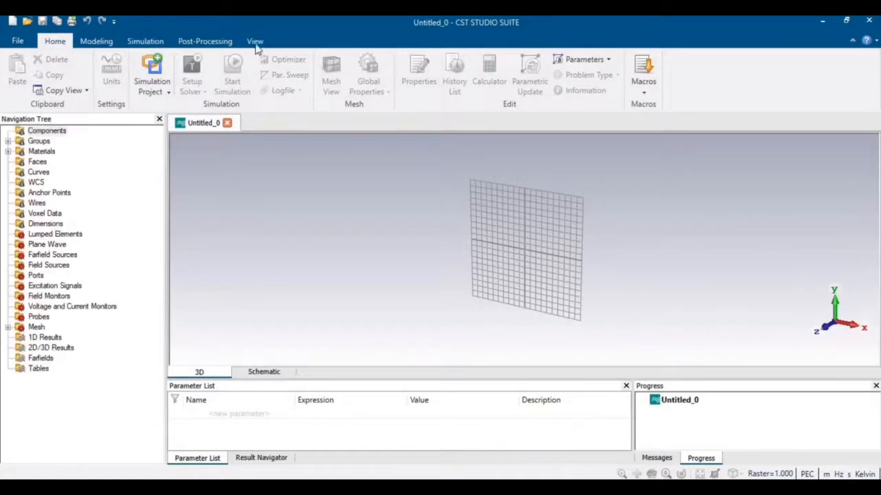
Hide the working plane grid and start a new cylinder named 'waveguide'.
{"action": "left_click", "coordinate": [254, 41]}
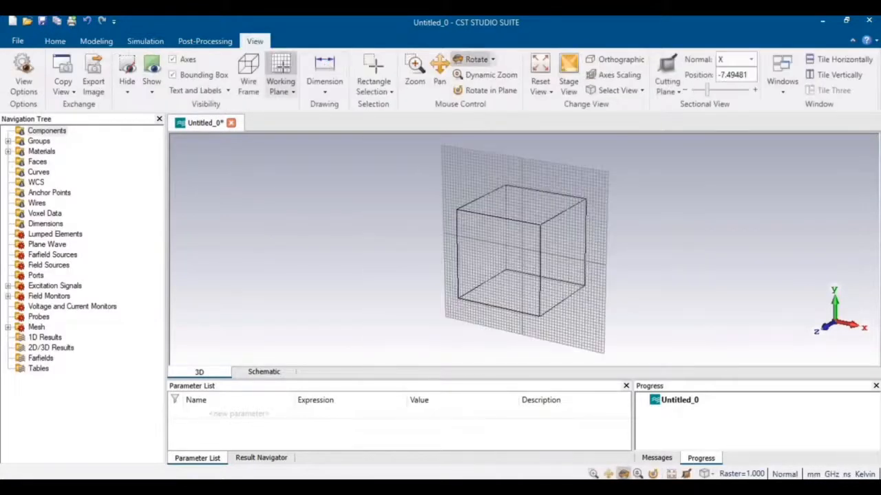
{"action": "left_click", "coordinate": [281, 65]}
{"action": "left_click", "coordinate": [105, 43]}
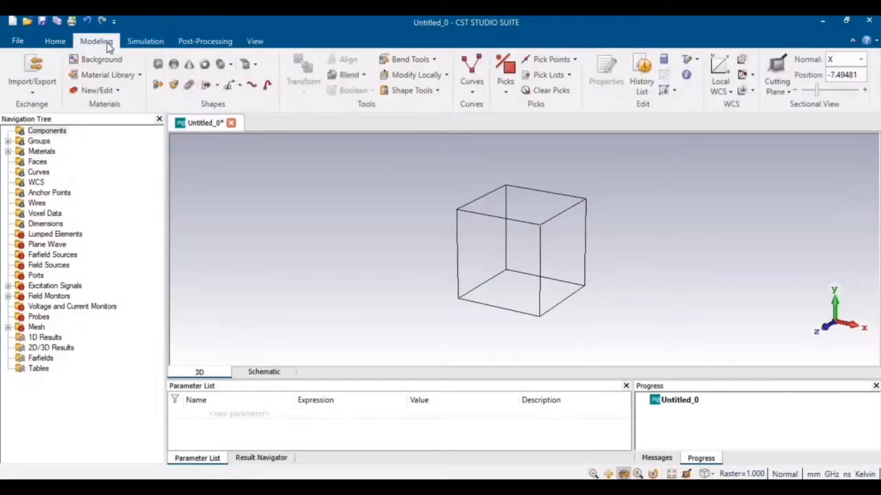
{"action": "left_click", "coordinate": [232, 65]}
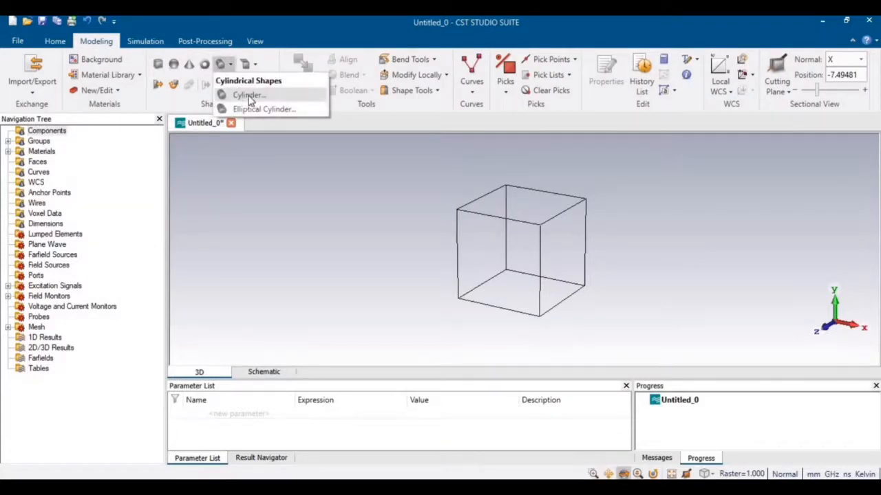
{"action": "left_click", "coordinate": [248, 94]}
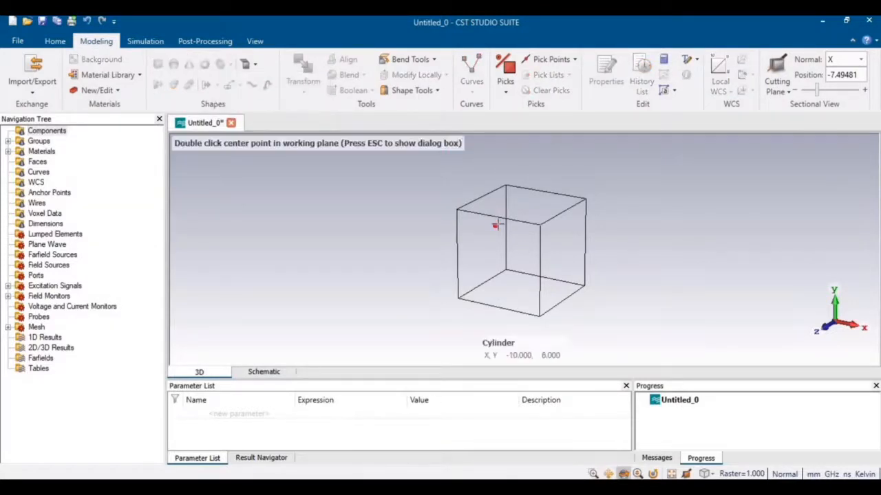
{"action": "key", "text": "Escape"}
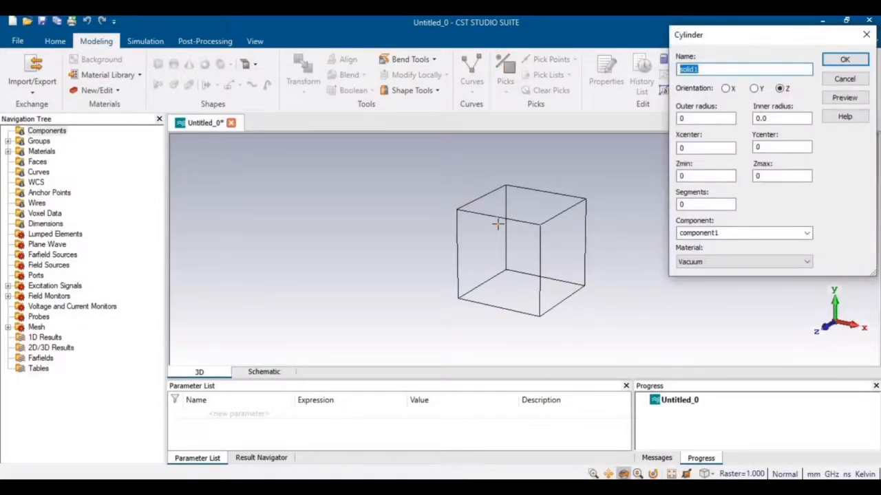
{"action": "type", "text": "waveguide"}
Give the waveguide cylinder outer radius 21.2 and Zmax 76.2, following the lab manual.
{"action": "left_click", "coordinate": [213, 487]}
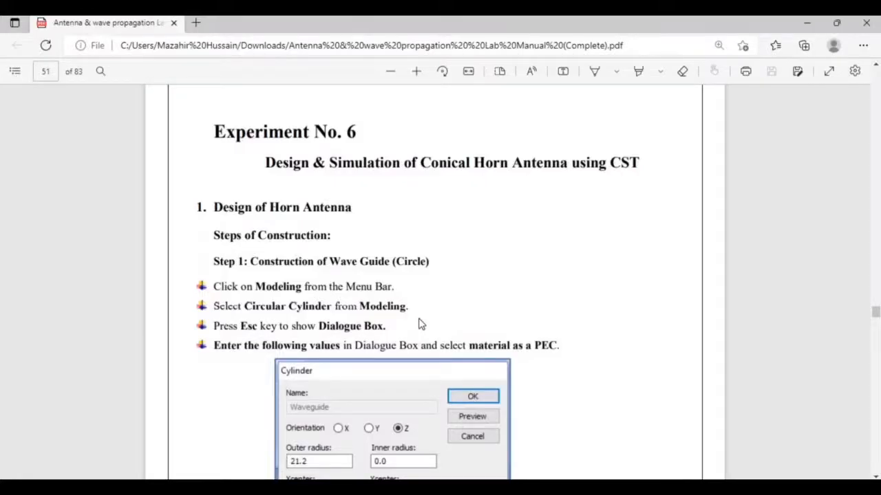
{"action": "scroll", "coordinate": [462, 328], "scroll_direction": "down", "scroll_amount": 5}
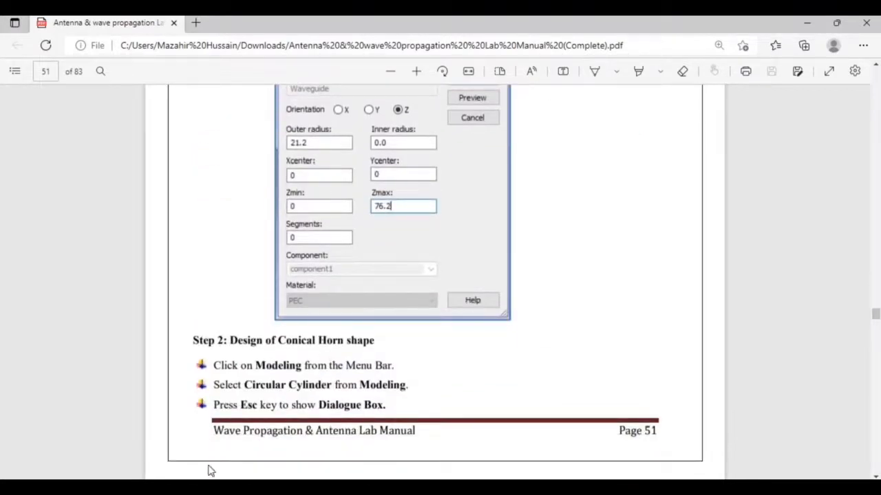
{"action": "left_click", "coordinate": [214, 487]}
{"action": "key", "text": "Tab"}
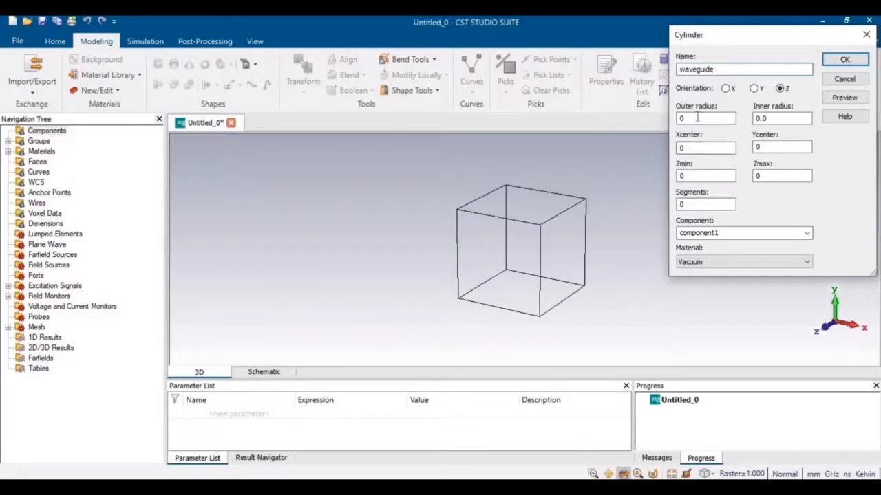
{"action": "type", "text": "21.2"}
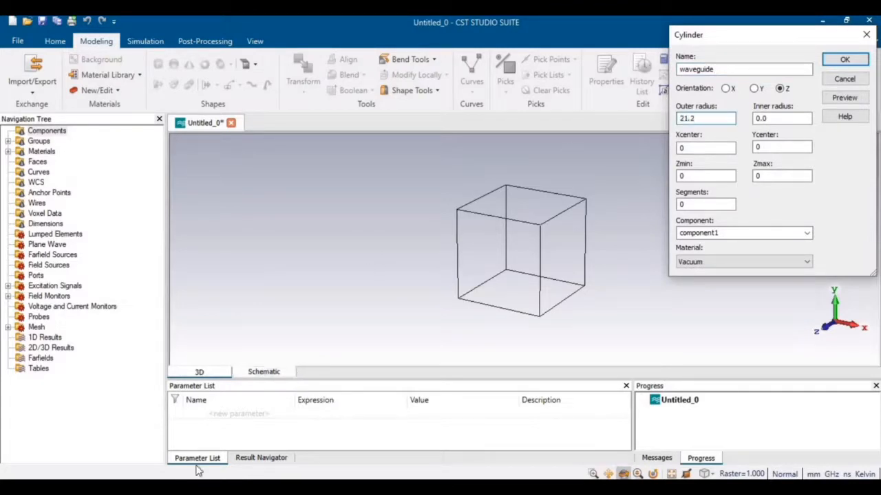
{"action": "left_click", "coordinate": [185, 488]}
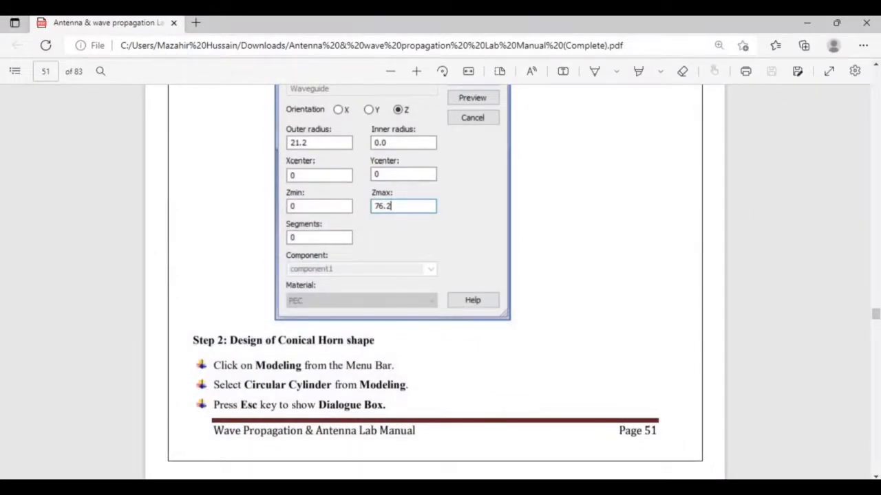
{"action": "left_click", "coordinate": [184, 488]}
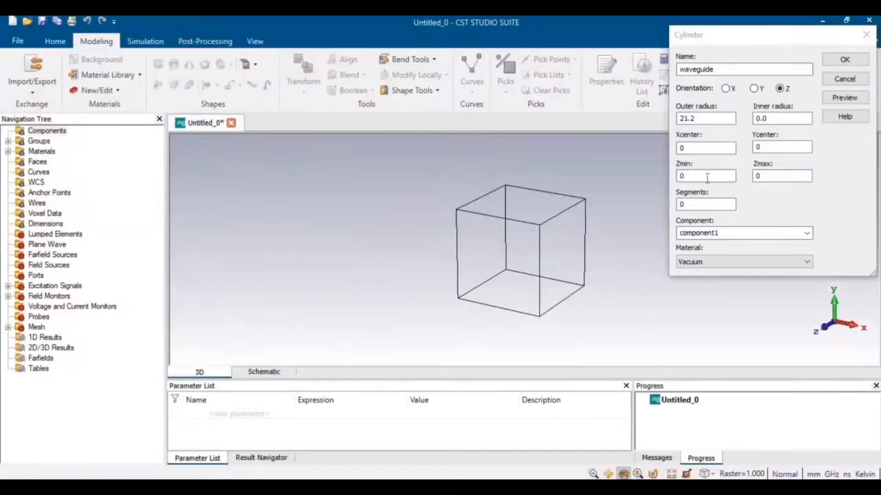
{"action": "double_click", "coordinate": [761, 176]}
{"action": "type", "text": "76"}
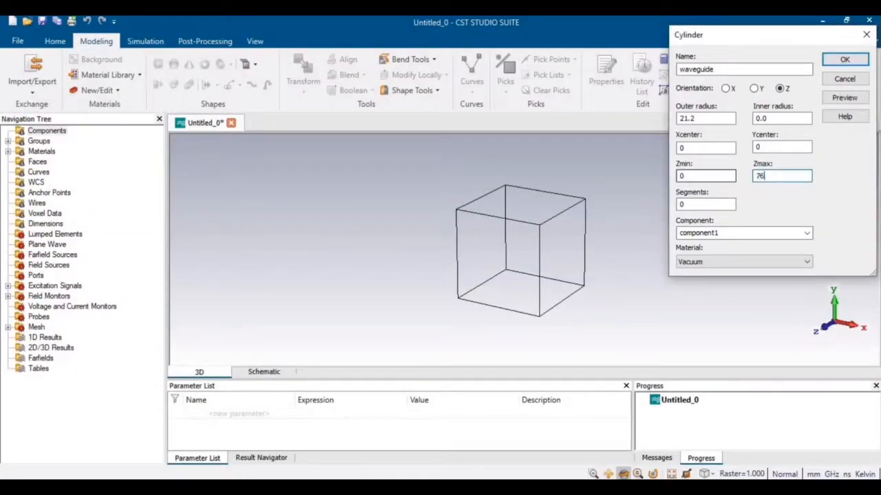
{"action": "type", "text": ".2"}
Make the waveguide cylinder PEC, preview it and create it.
{"action": "left_click", "coordinate": [715, 262]}
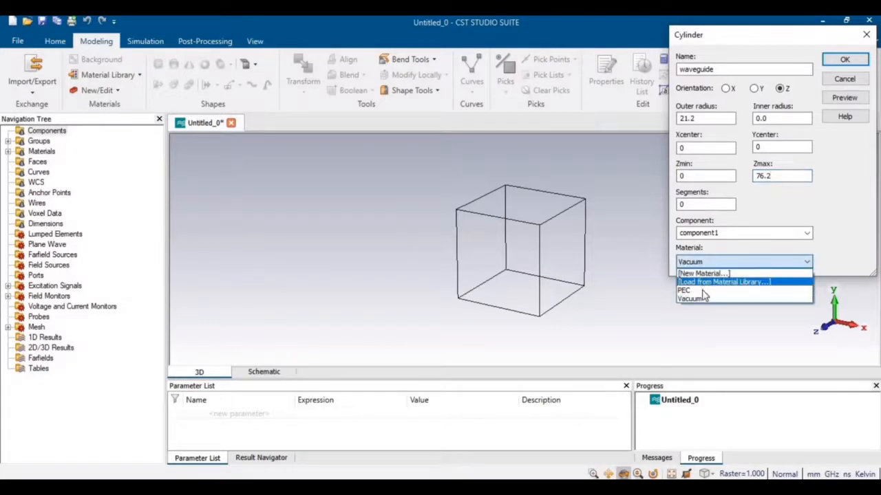
{"action": "left_click", "coordinate": [688, 291]}
{"action": "left_click", "coordinate": [844, 98]}
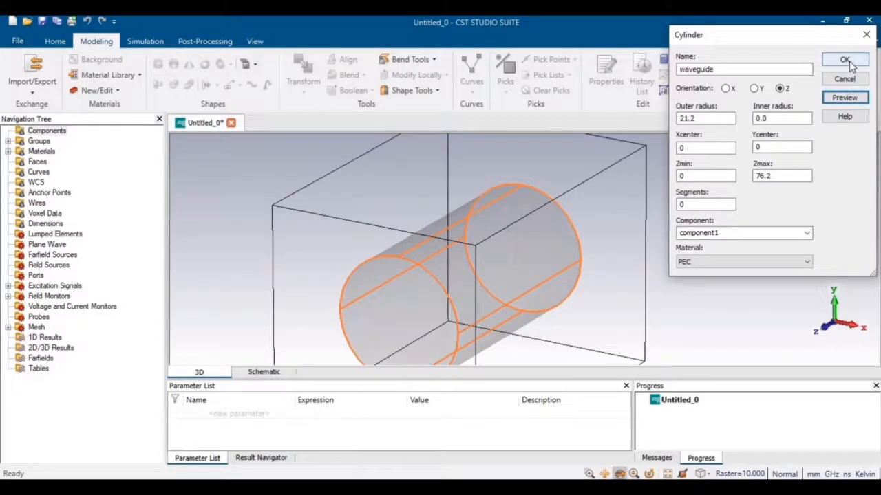
{"action": "left_click", "coordinate": [849, 61]}
Zoom out with Dynamic Zoom and switch to the PDF lab manual.
{"action": "left_click", "coordinate": [267, 41]}
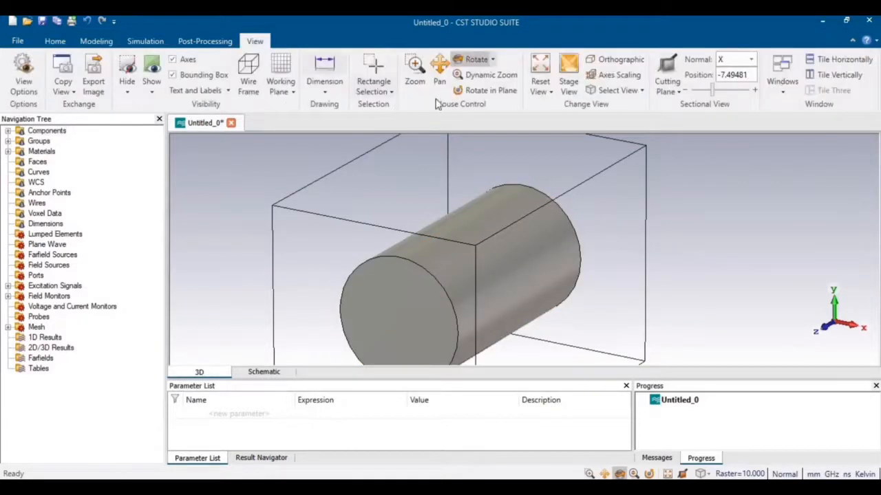
{"action": "left_click", "coordinate": [482, 75]}
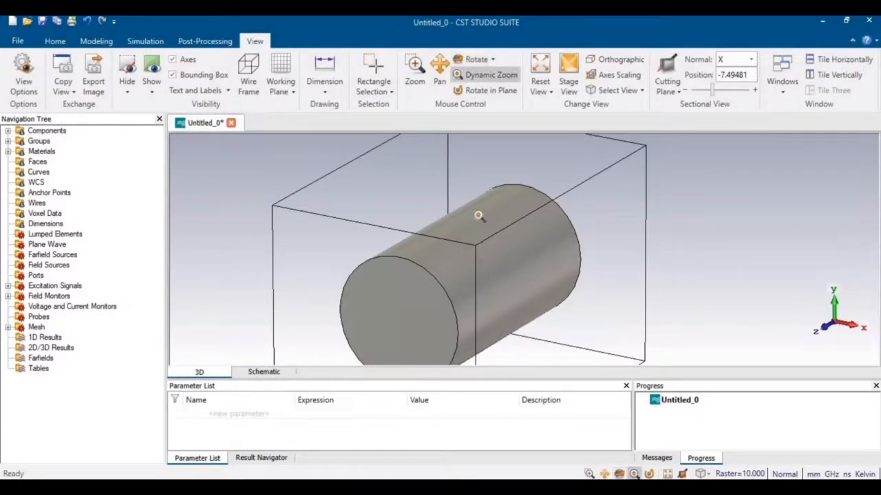
{"action": "scroll", "coordinate": [474, 219], "scroll_direction": "down", "scroll_amount": 5}
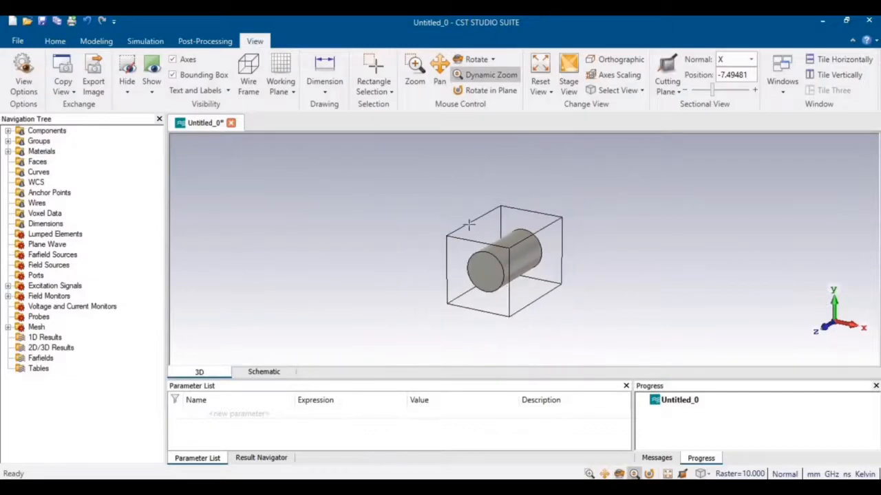
{"action": "left_click", "coordinate": [177, 487]}
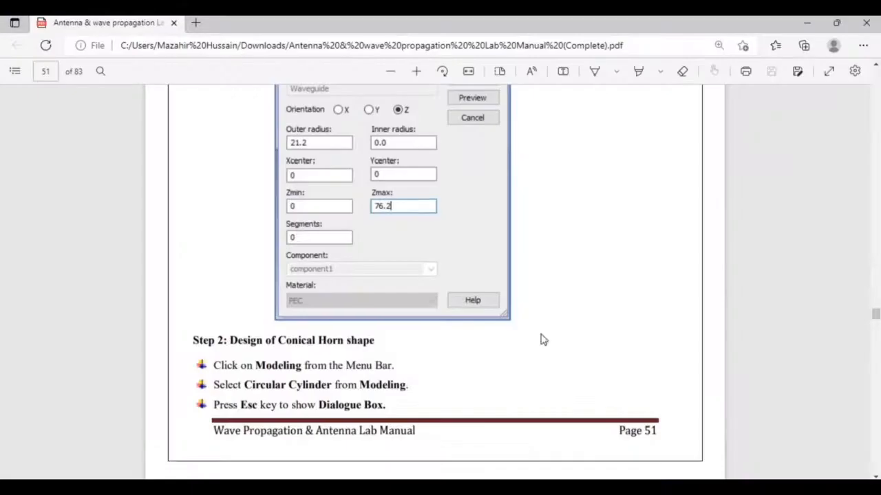
Scroll to the page 52 horn values (radius 41.8, Z 107.3–189.5), then return to CST.
{"action": "scroll", "coordinate": [558, 349], "scroll_direction": "down", "scroll_amount": 3}
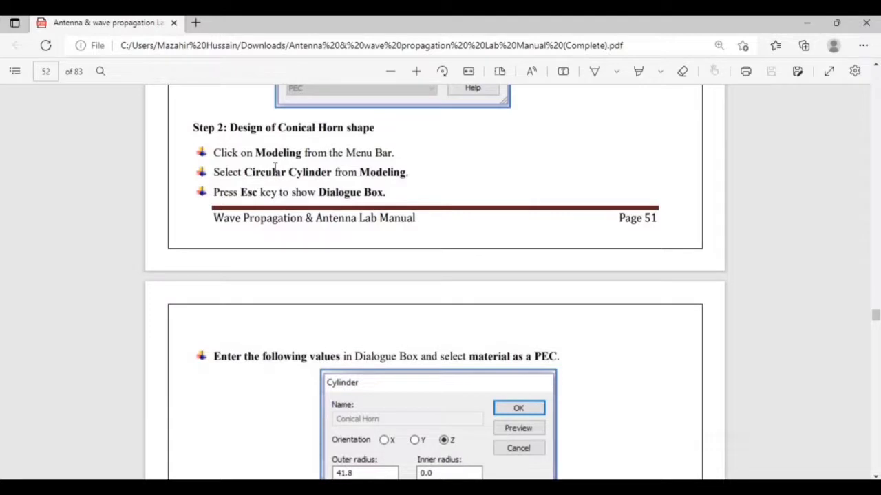
{"action": "scroll", "coordinate": [360, 222], "scroll_direction": "down", "scroll_amount": 3}
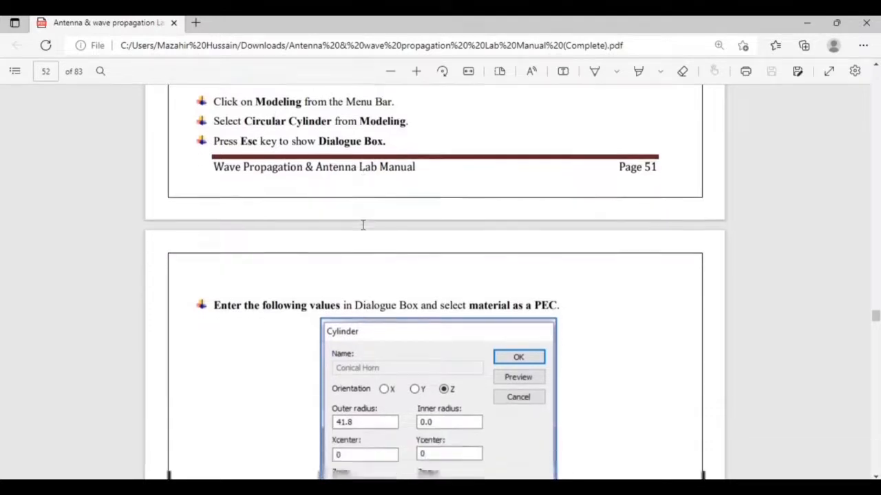
{"action": "scroll", "coordinate": [363, 222], "scroll_direction": "down", "scroll_amount": 1}
{"action": "scroll", "coordinate": [362, 225], "scroll_direction": "down", "scroll_amount": 1}
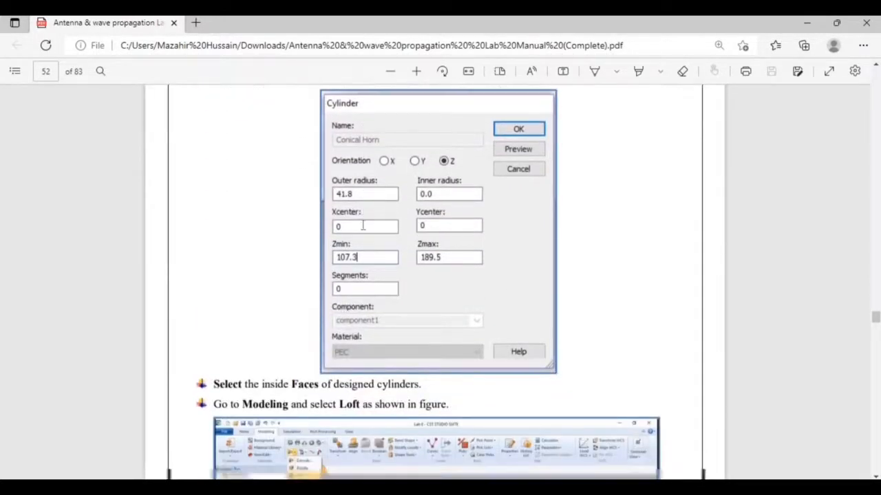
{"action": "key", "text": "alt+Tab"}
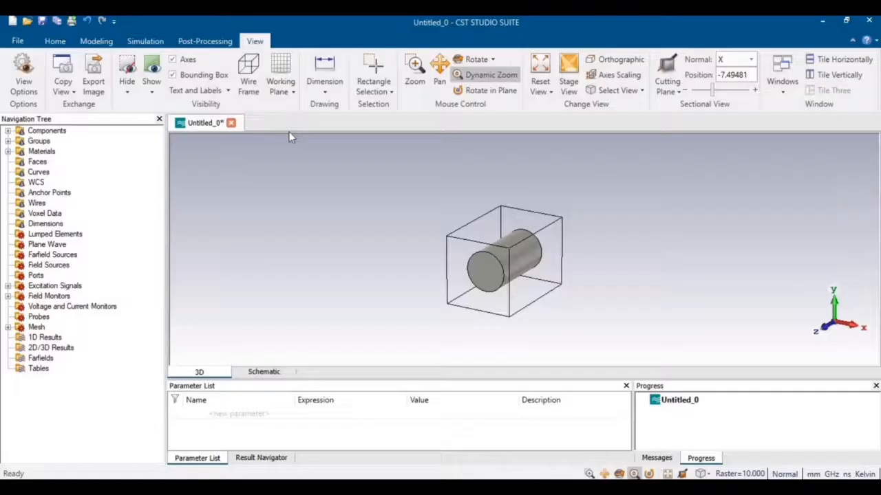
Start a new cylinder named 'horn', checking the manual for its values.
{"action": "left_click", "coordinate": [104, 43]}
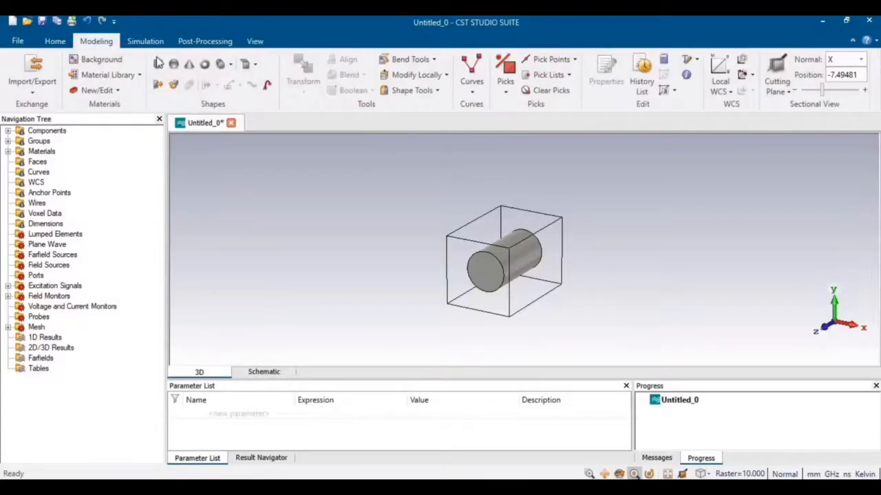
{"action": "left_click", "coordinate": [227, 64]}
{"action": "left_click", "coordinate": [245, 95]}
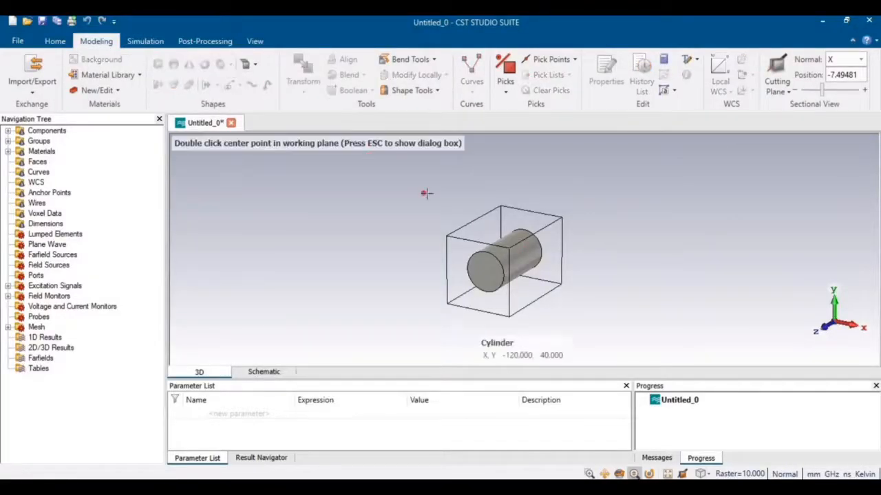
{"action": "key", "text": "Escape"}
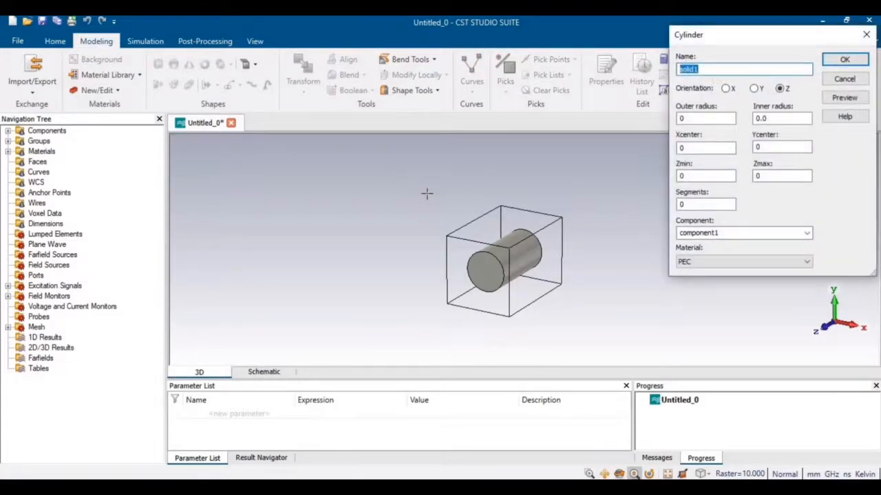
{"action": "type", "text": "horn"}
{"action": "key", "text": "alt+Tab"}
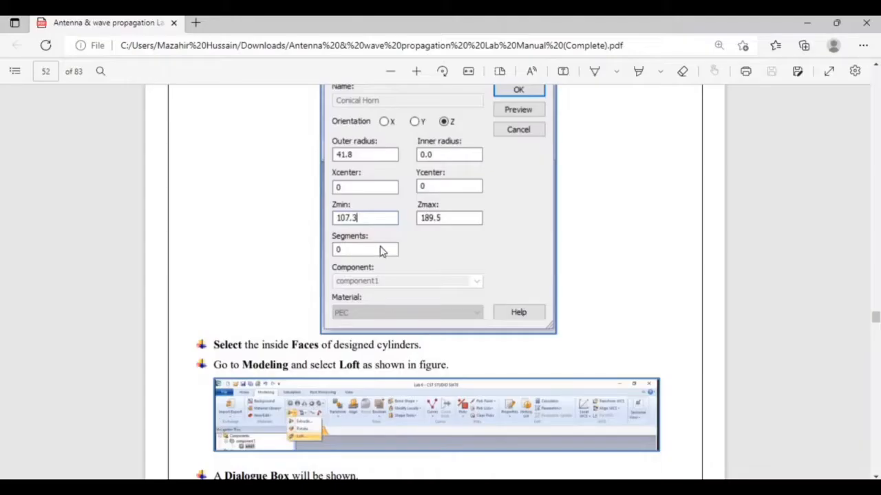
{"action": "key", "text": "alt+Tab"}
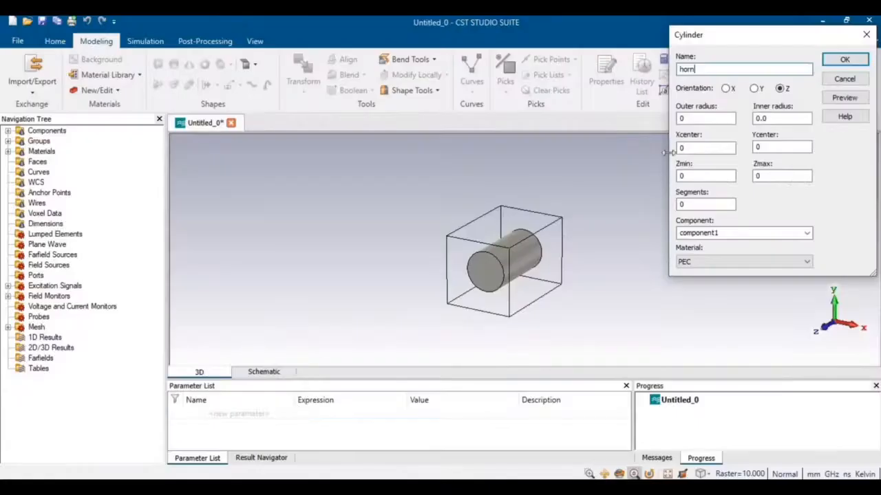
Set outer radius 41.8 and Z from 107.3 to 189.5, then preview and create the horn.
{"action": "left_click_drag", "start_coordinate": [690, 123], "coordinate": [644, 126]}
{"action": "type", "text": "41.8"}
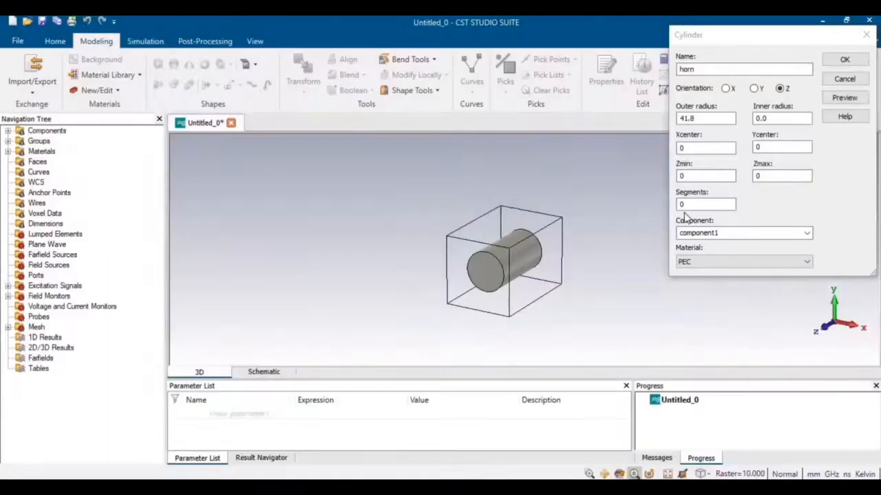
{"action": "double_click", "coordinate": [681, 177]}
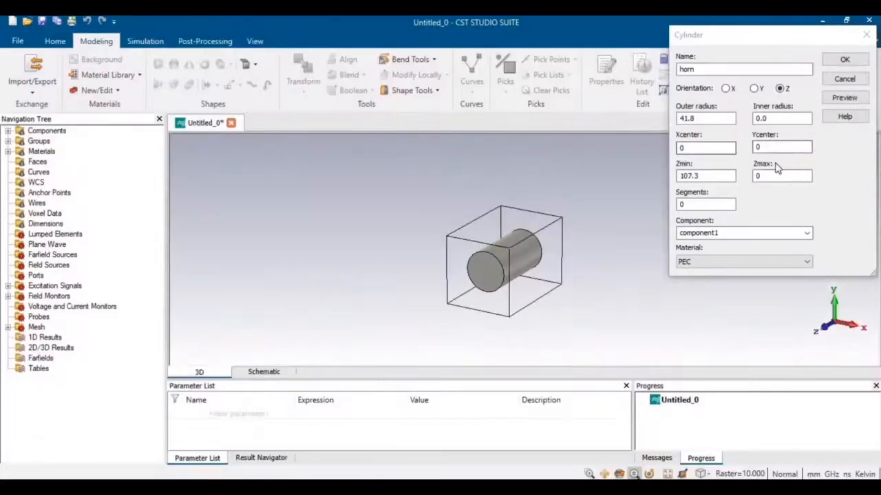
{"action": "double_click", "coordinate": [764, 177]}
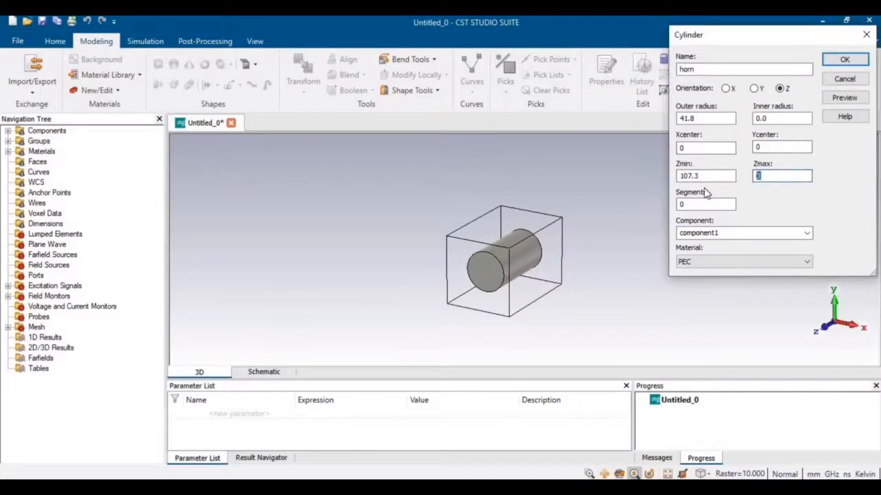
{"action": "type", "text": "189.5"}
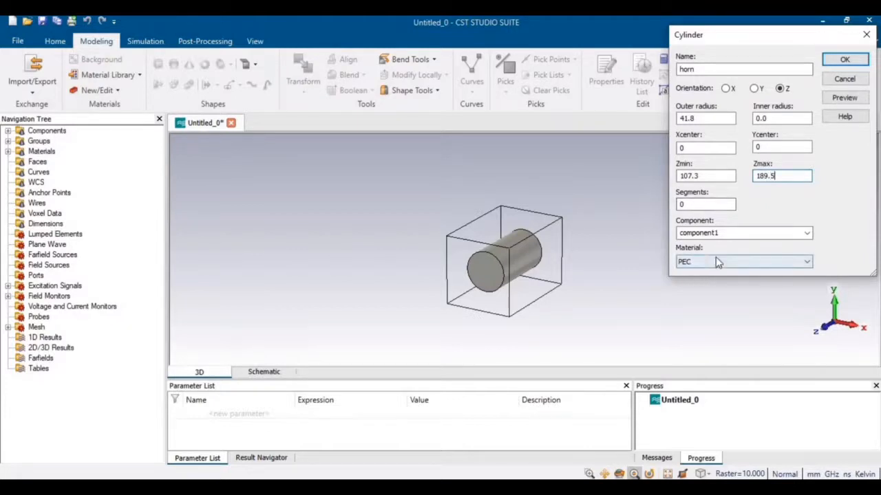
{"action": "left_click", "coordinate": [855, 101]}
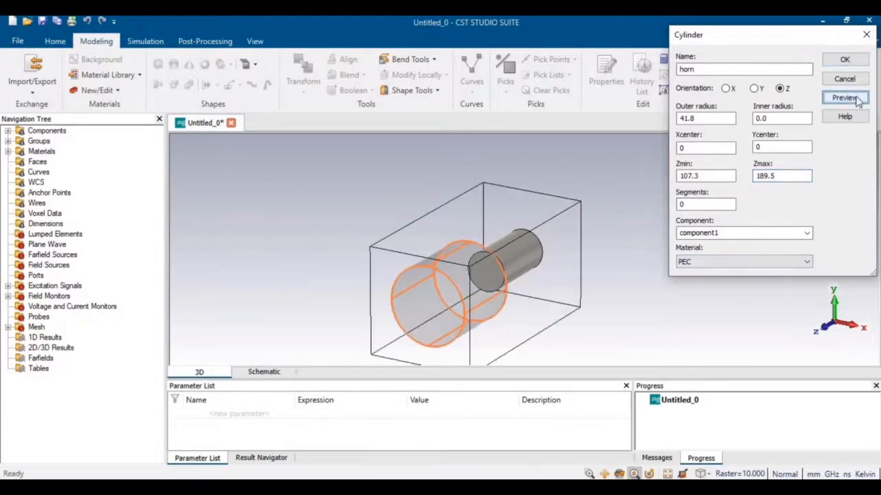
{"action": "left_click", "coordinate": [844, 62]}
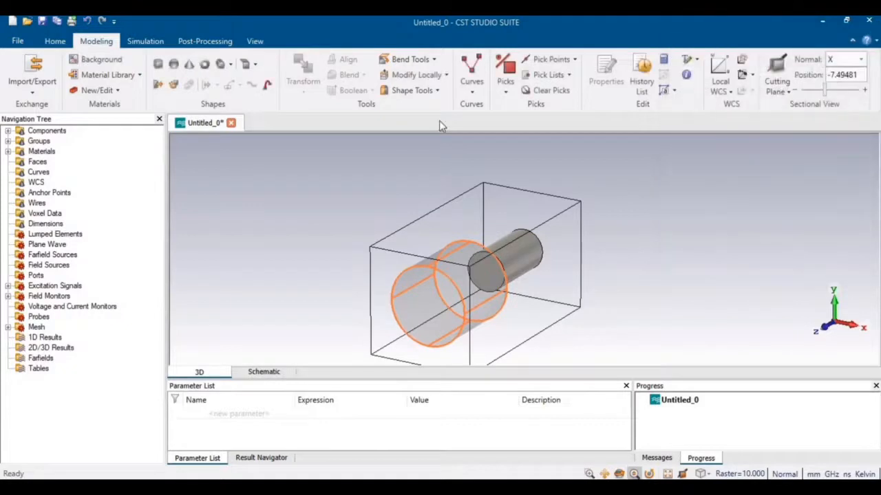
Orbit the model to expose the cylinders' adjoining ends and enter face-pick mode.
{"action": "left_click", "coordinate": [255, 41]}
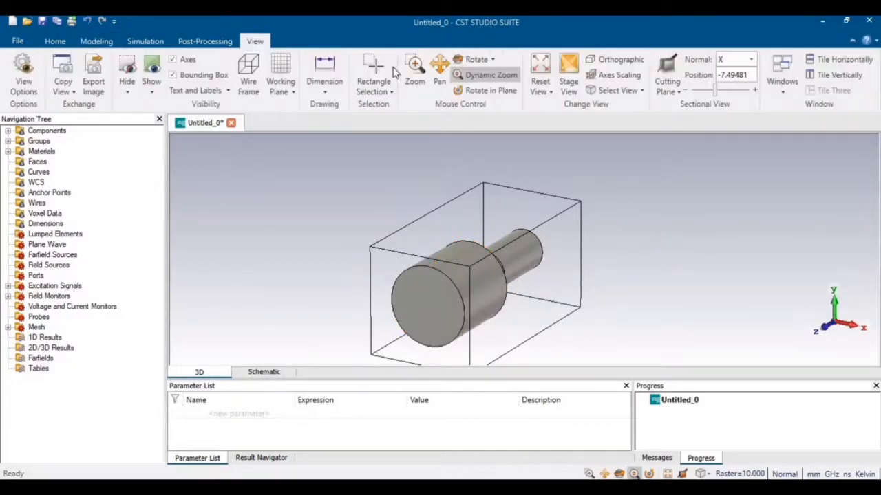
{"action": "left_click", "coordinate": [473, 59]}
{"action": "left_click_drag", "start_coordinate": [487, 321], "coordinate": [303, 237]}
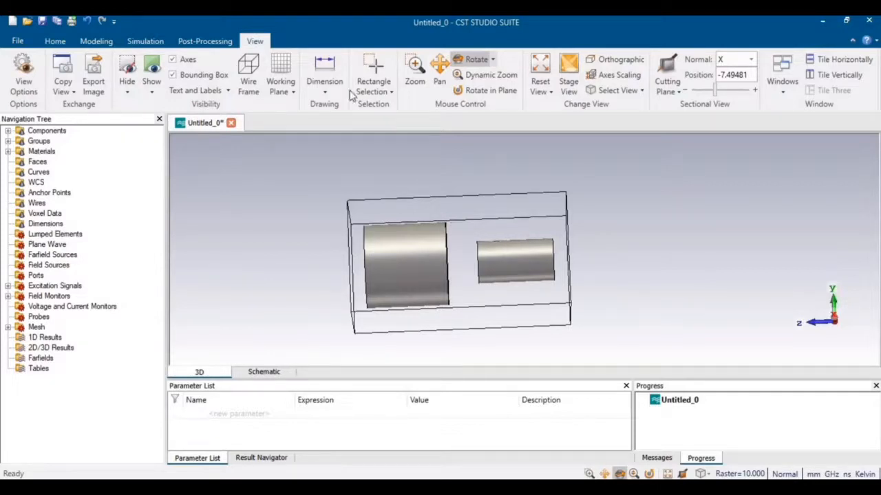
{"action": "left_click_drag", "start_coordinate": [463, 259], "coordinate": [487, 266]}
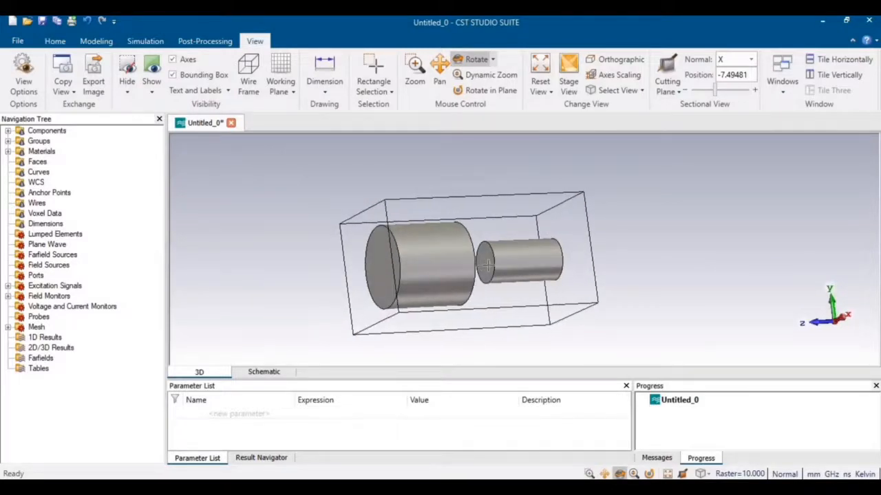
{"action": "key", "text": "f"}
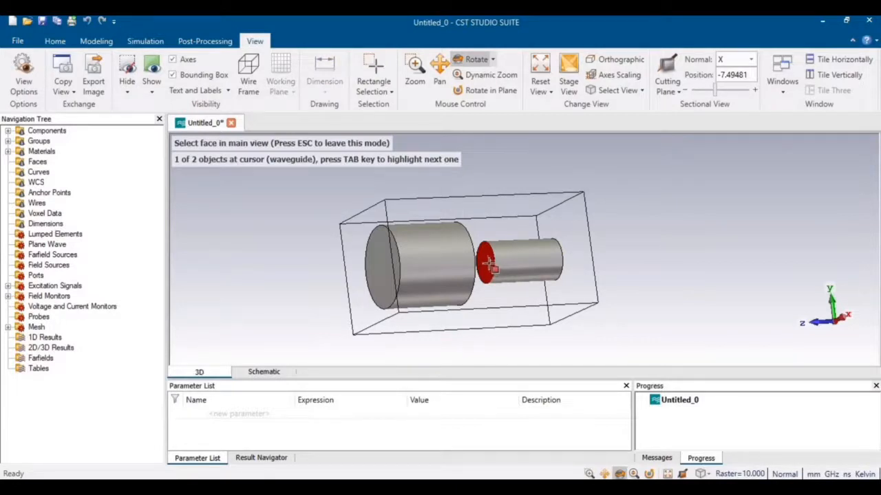
Pick the waveguide end face (area 1411.957) and the facing horn end face (area 5489.116).
{"action": "left_click", "coordinate": [488, 265]}
{"action": "left_click_drag", "start_coordinate": [428, 271], "coordinate": [465, 261]}
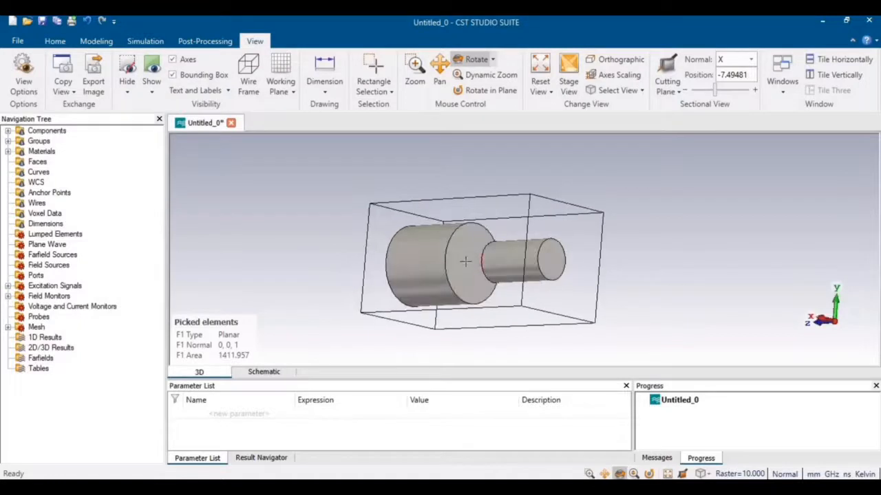
{"action": "key", "text": "f"}
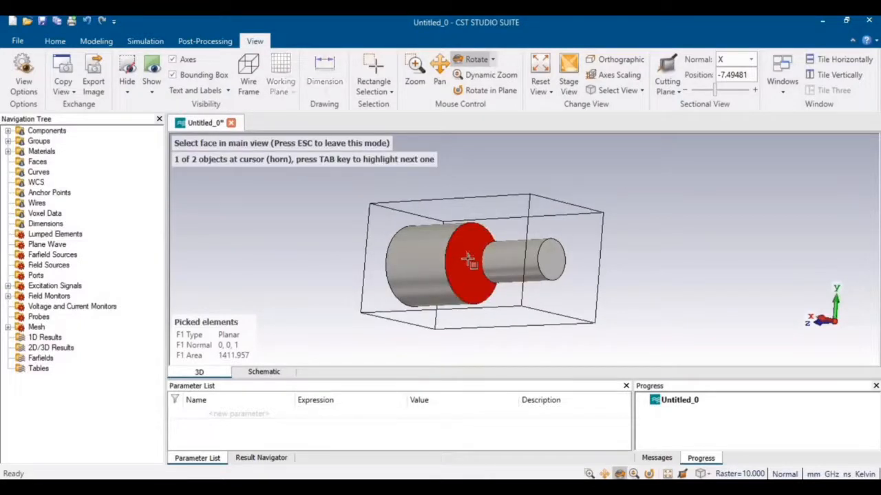
{"action": "double_click", "coordinate": [468, 260]}
{"action": "left_click_drag", "start_coordinate": [488, 269], "coordinate": [637, 319]}
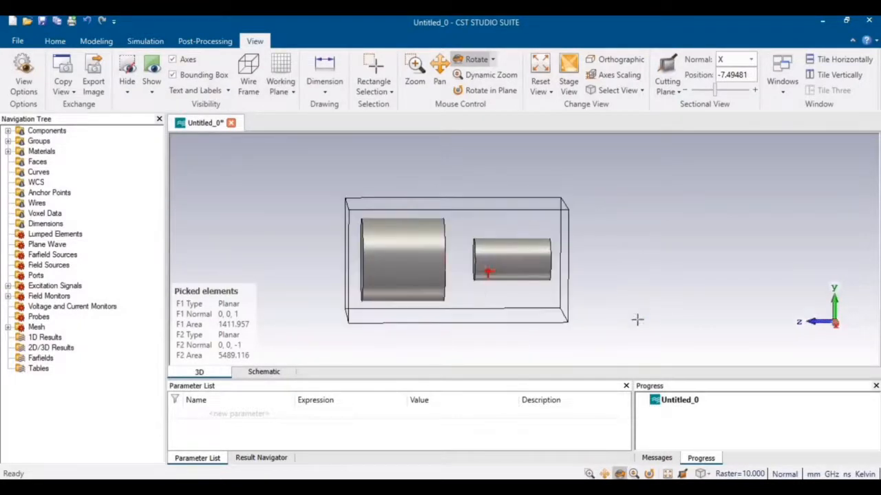
{"action": "left_click_drag", "start_coordinate": [507, 279], "coordinate": [556, 261]}
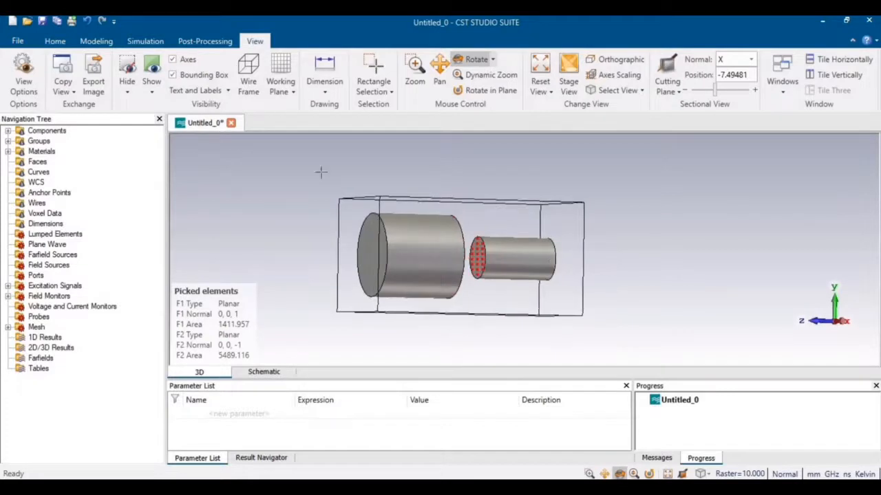
{"action": "left_click", "coordinate": [96, 42]}
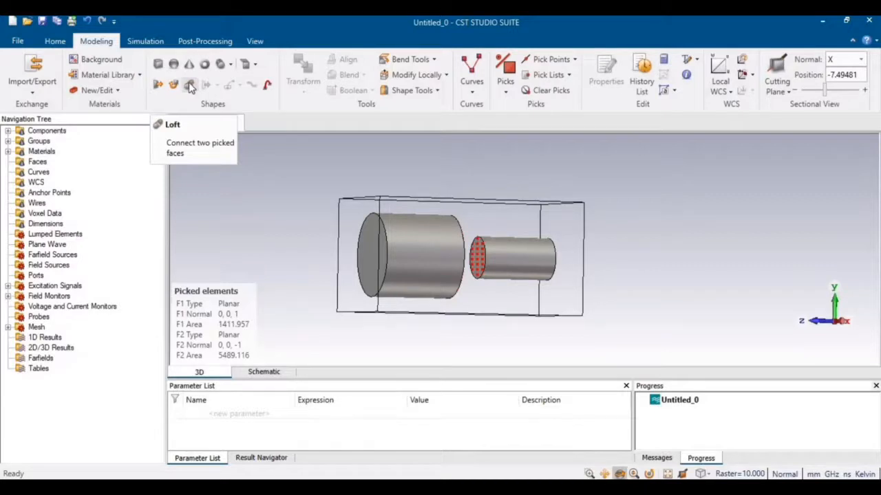
Loft the picked faces into PEC solid1 with smoothness 0.3, previewing before creating.
{"action": "left_click", "coordinate": [190, 84]}
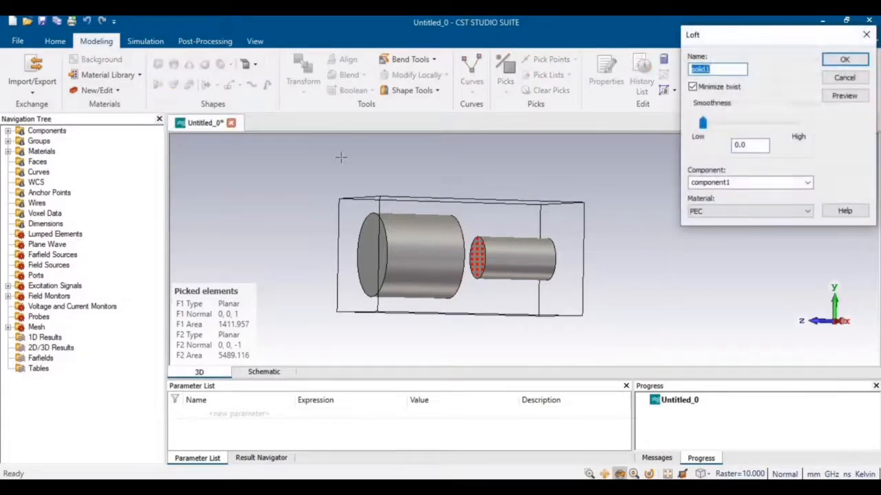
{"action": "left_click", "coordinate": [753, 147]}
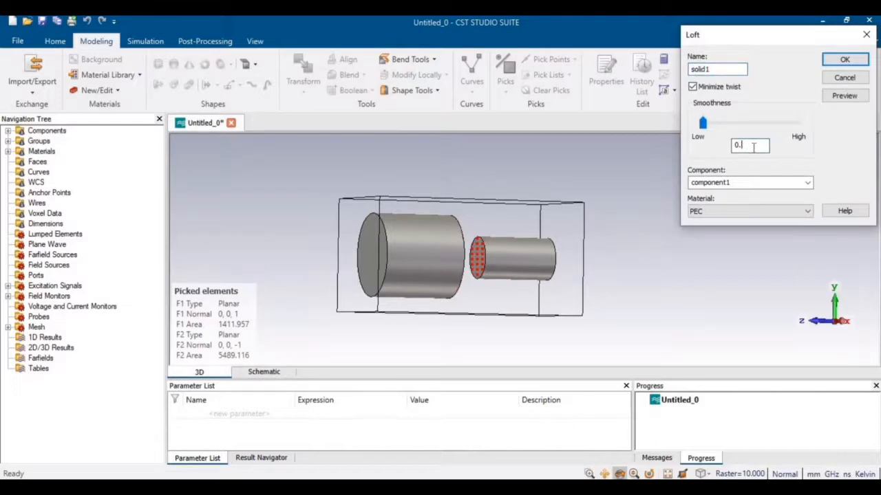
{"action": "left_click", "coordinate": [698, 213]}
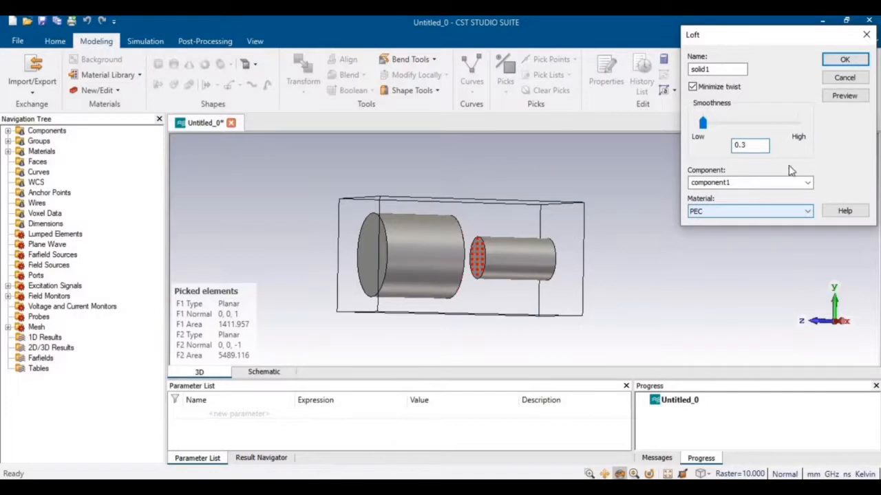
{"action": "left_click", "coordinate": [847, 97]}
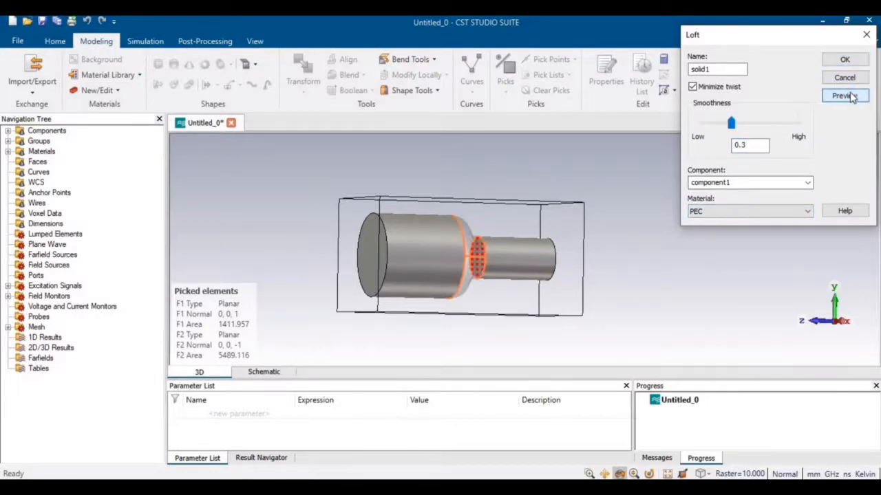
{"action": "left_click_drag", "start_coordinate": [463, 264], "coordinate": [398, 280]}
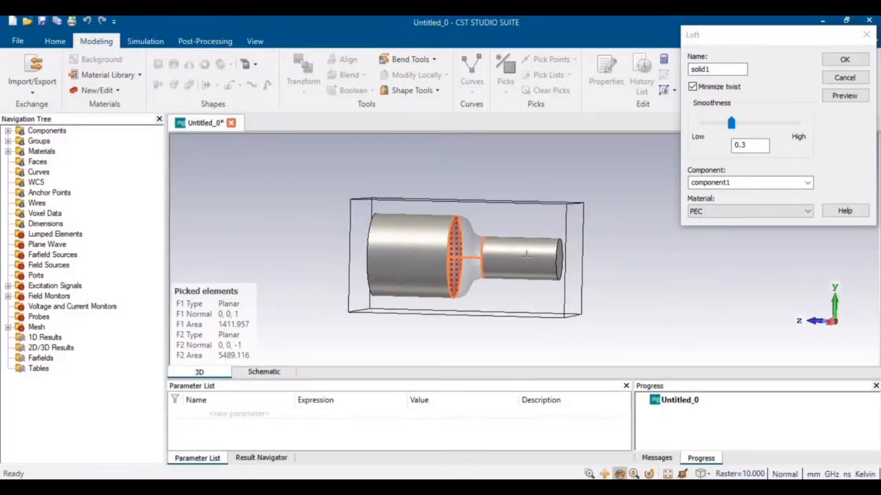
{"action": "left_click", "coordinate": [836, 61]}
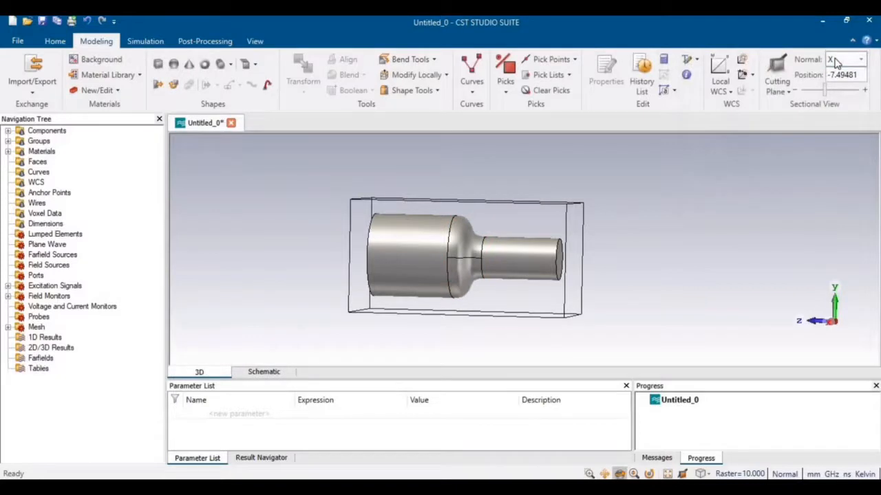
Select horn, solid1 and waveguide under component1 and Boolean-add them into horn.
{"action": "left_click", "coordinate": [8, 130]}
{"action": "left_click", "coordinate": [20, 141]}
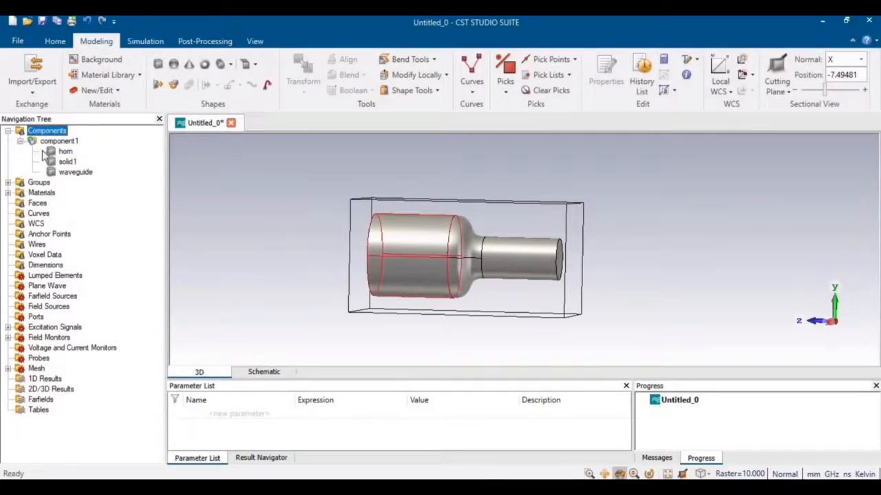
{"action": "left_click", "coordinate": [64, 151]}
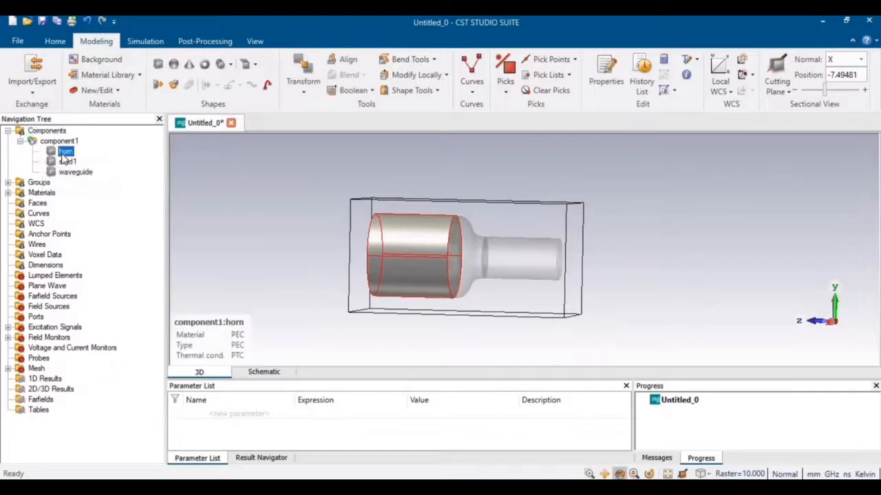
{"action": "left_click", "coordinate": [72, 172], "text": "shift"}
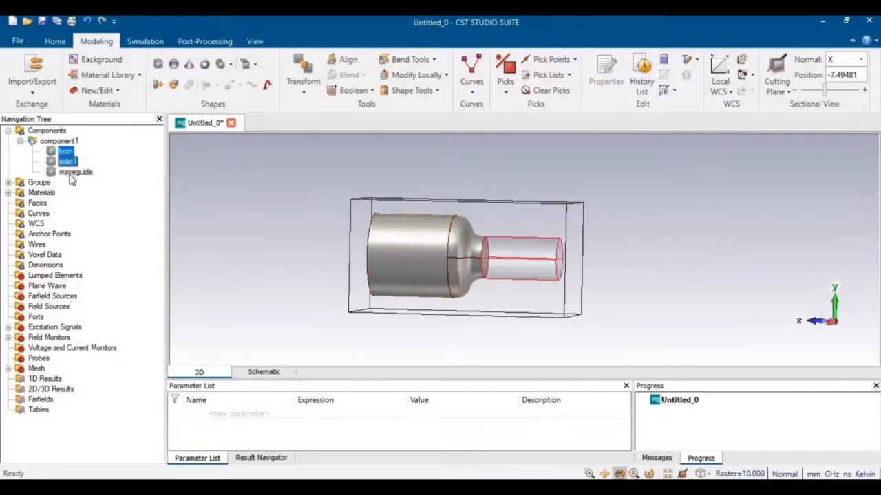
{"action": "left_click", "coordinate": [372, 92]}
{"action": "left_click", "coordinate": [352, 121]}
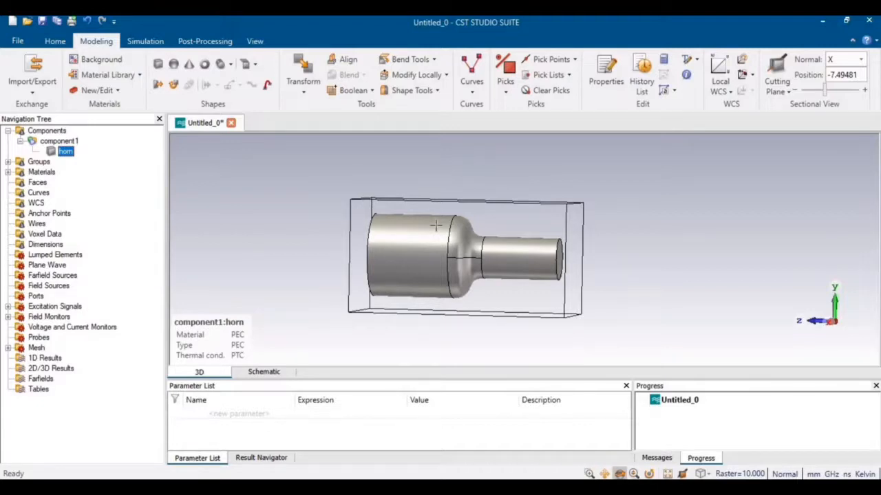
Pick the horn's wide aperture face and the narrow waveguide end face.
{"action": "mouse_move", "coordinate": [430, 228]}
{"action": "left_mouse_down"}
{"action": "mouse_move", "coordinate": [374, 250]}
{"action": "mouse_move", "coordinate": [433, 255]}
{"action": "mouse_move", "coordinate": [374, 262]}
{"action": "left_mouse_up"}
{"action": "key", "text": "f"}
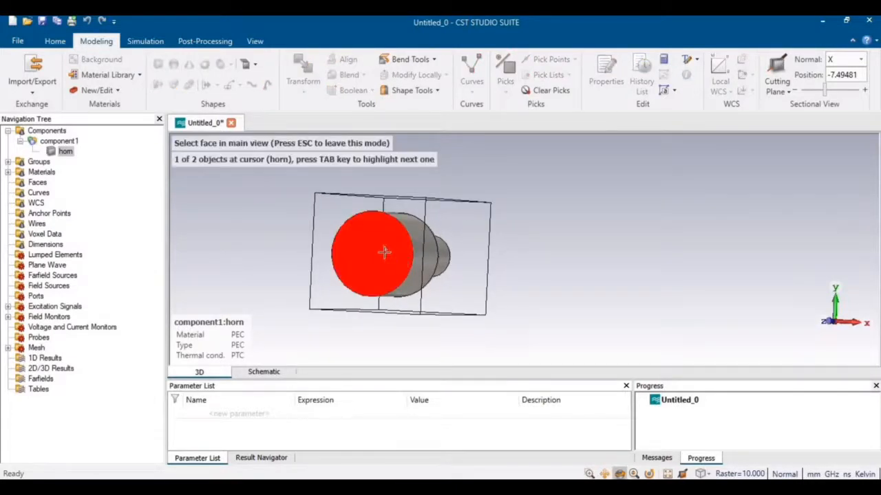
{"action": "left_click", "coordinate": [384, 252]}
{"action": "left_click_drag", "start_coordinate": [385, 253], "coordinate": [557, 260]}
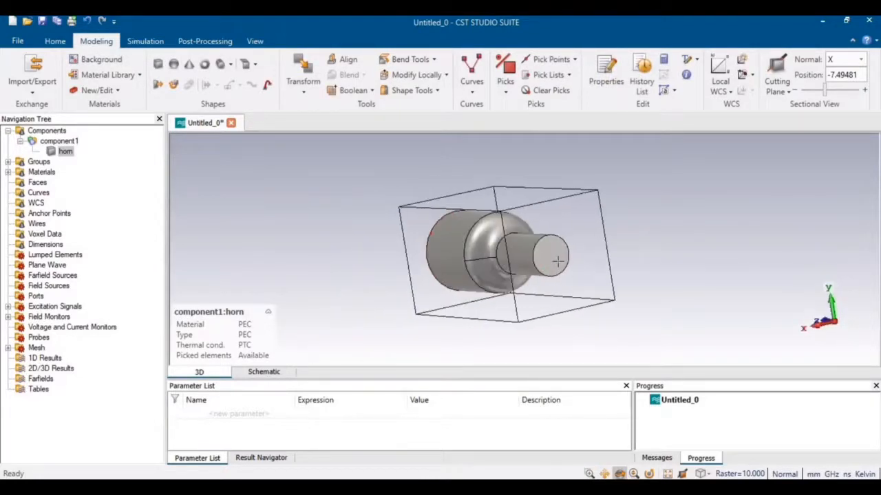
{"action": "key", "text": "f"}
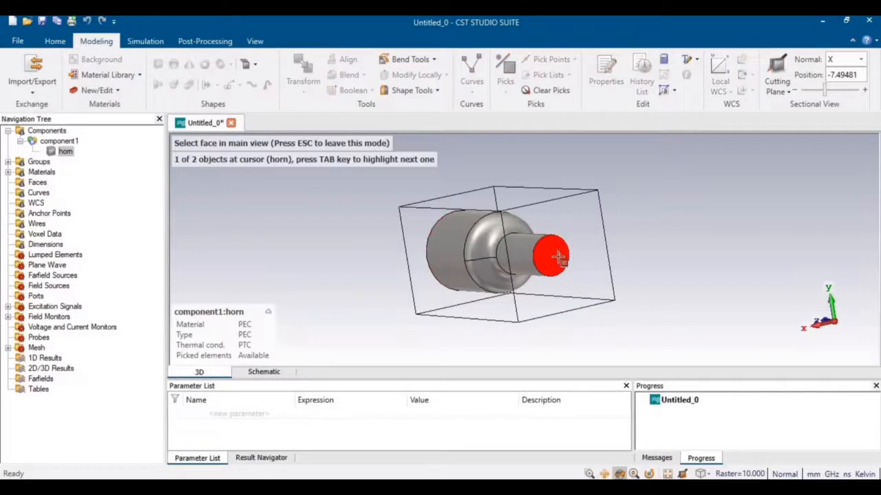
{"action": "left_click", "coordinate": [558, 257]}
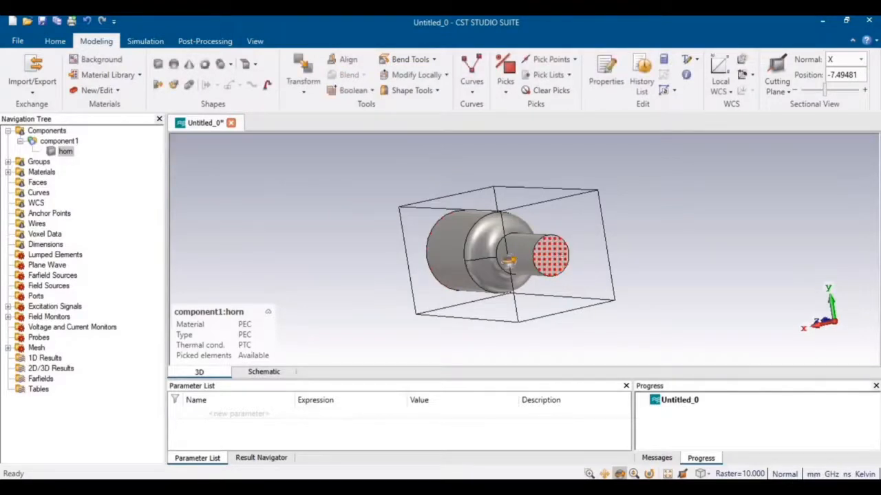
{"action": "left_click_drag", "start_coordinate": [454, 263], "coordinate": [482, 265]}
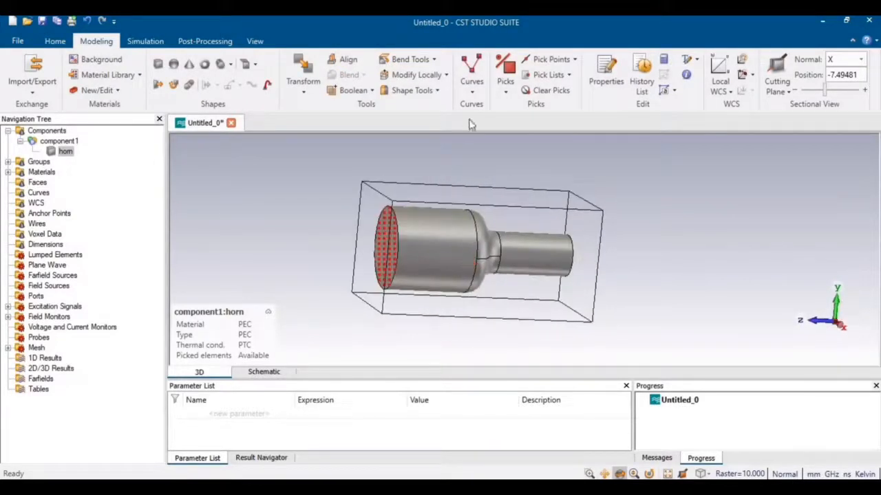
{"action": "left_click", "coordinate": [437, 91]}
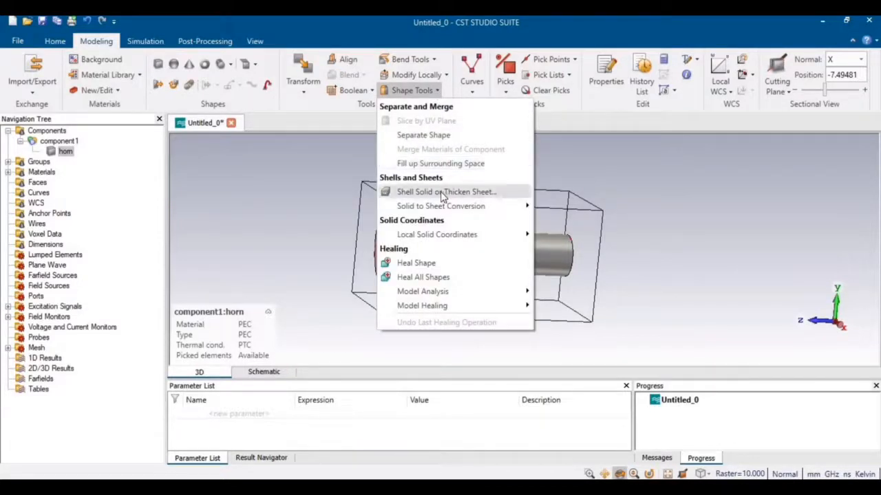
Open the horn's Shell settings with Inside kept and enter a thickness of 2, then check the manual.
{"action": "left_click", "coordinate": [461, 194]}
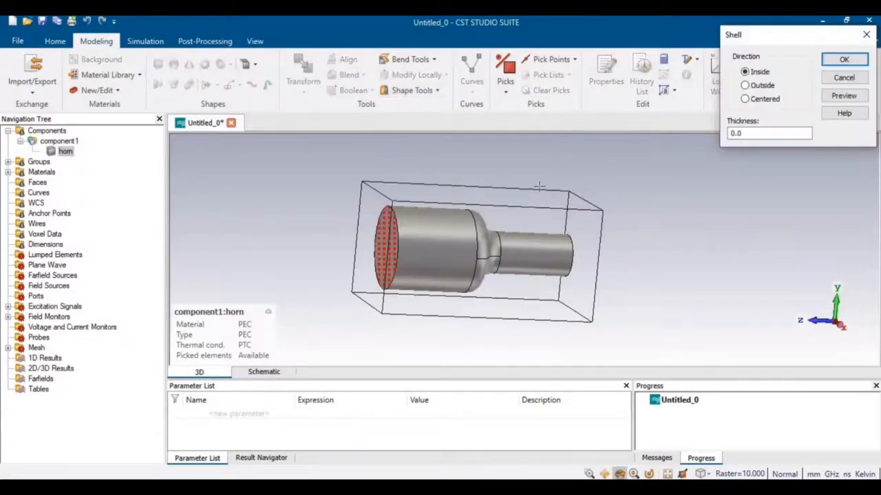
{"action": "left_click", "coordinate": [756, 134]}
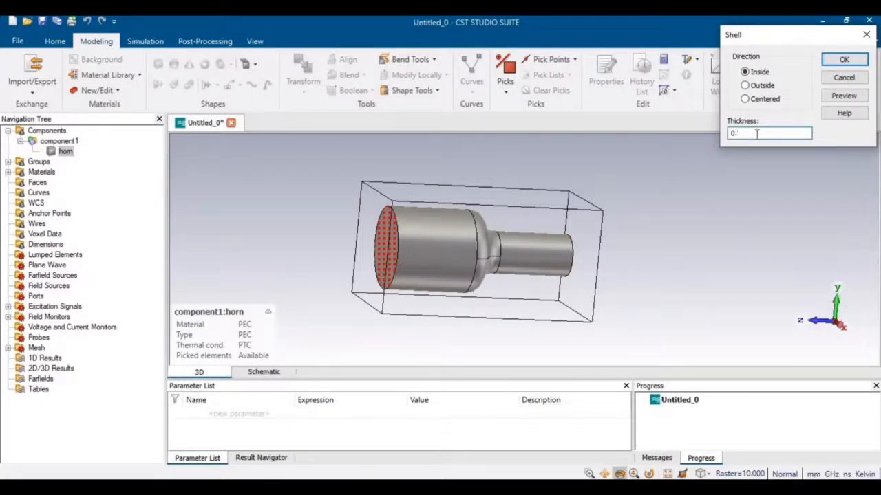
{"action": "type", "text": "2"}
{"action": "key", "text": "alt+Tab"}
Scroll the lab manual to page 53, showing the Shell dialog with thickness 2 and Step 4.
{"action": "scroll", "coordinate": [467, 296], "scroll_direction": "down", "scroll_amount": 7}
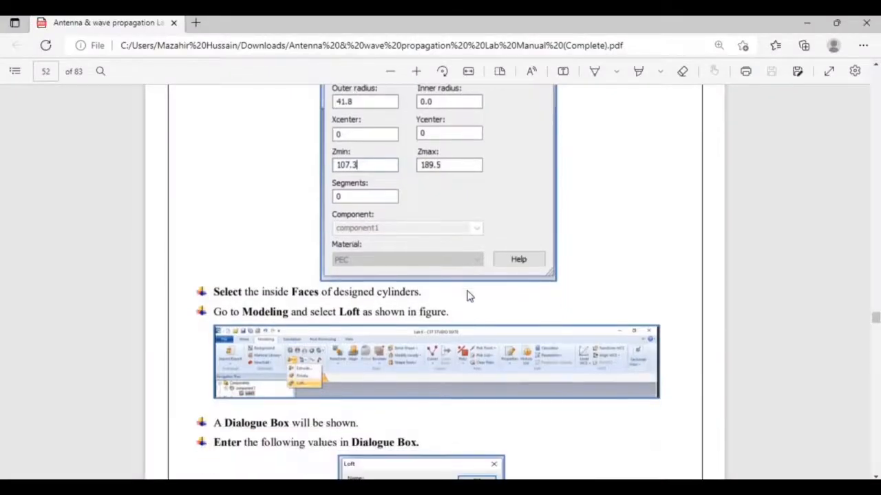
{"action": "scroll", "coordinate": [467, 296], "scroll_direction": "down", "scroll_amount": 7}
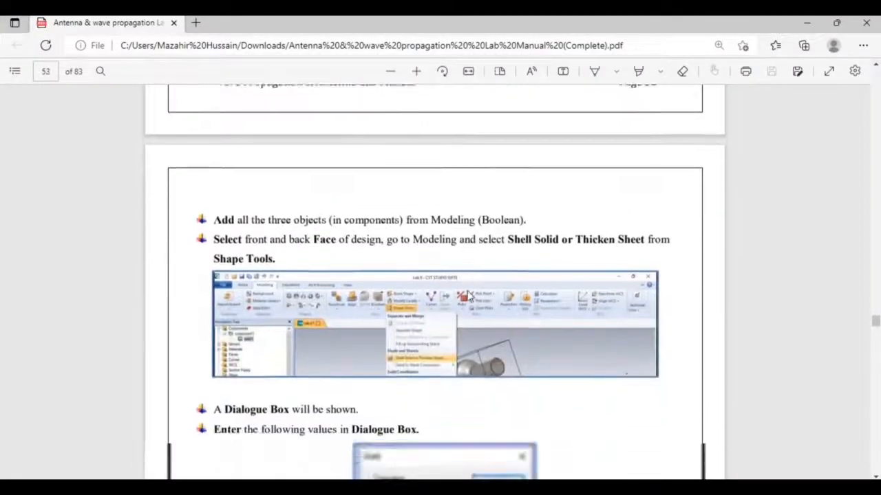
{"action": "scroll", "coordinate": [467, 296], "scroll_direction": "down", "scroll_amount": 1}
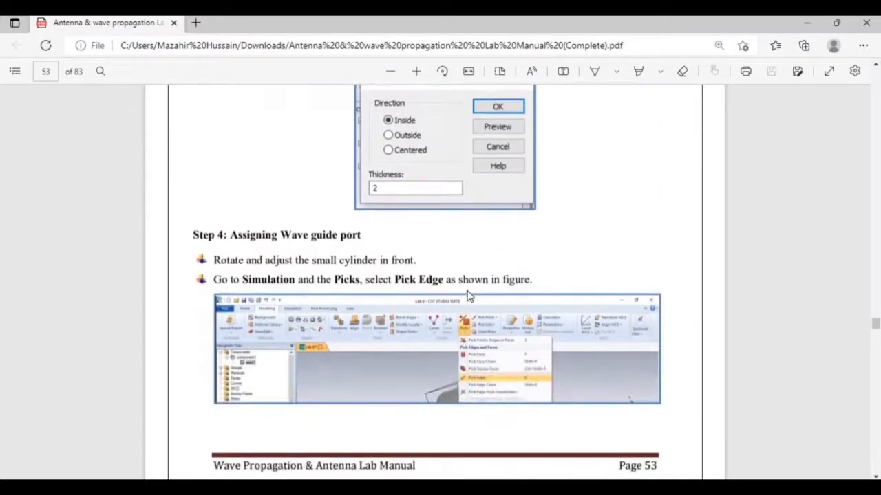
{"action": "scroll", "coordinate": [468, 296], "scroll_direction": "down", "scroll_amount": 1}
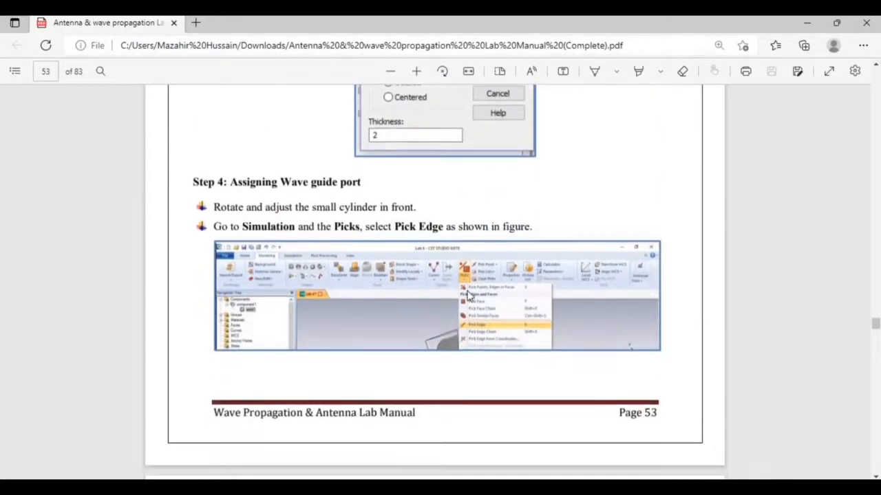
{"action": "key", "text": "alt+Tab"}
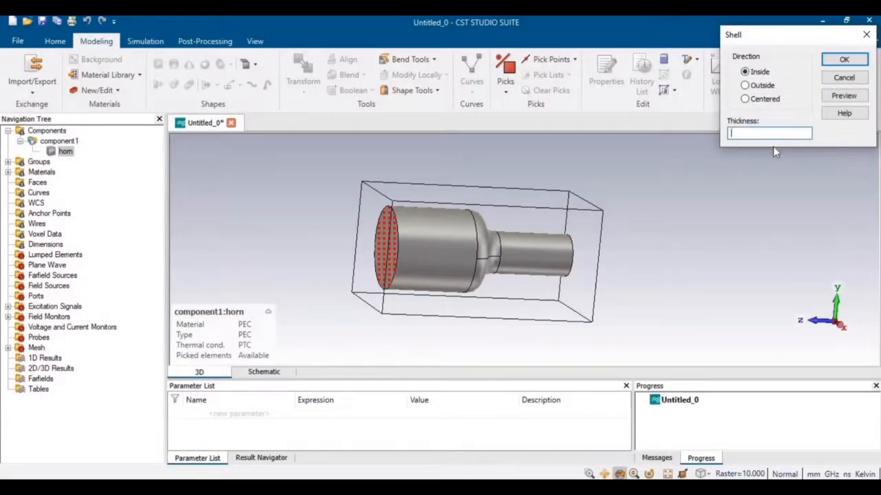
Apply a 2 mm inward shell to hollow the horn, view it down its axis, and return to the manual.
{"action": "type", "text": "2"}
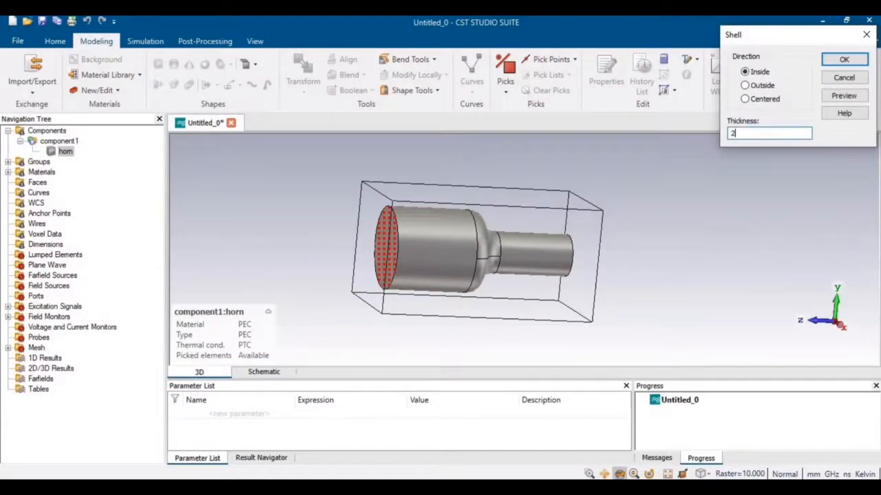
{"action": "left_click", "coordinate": [843, 96]}
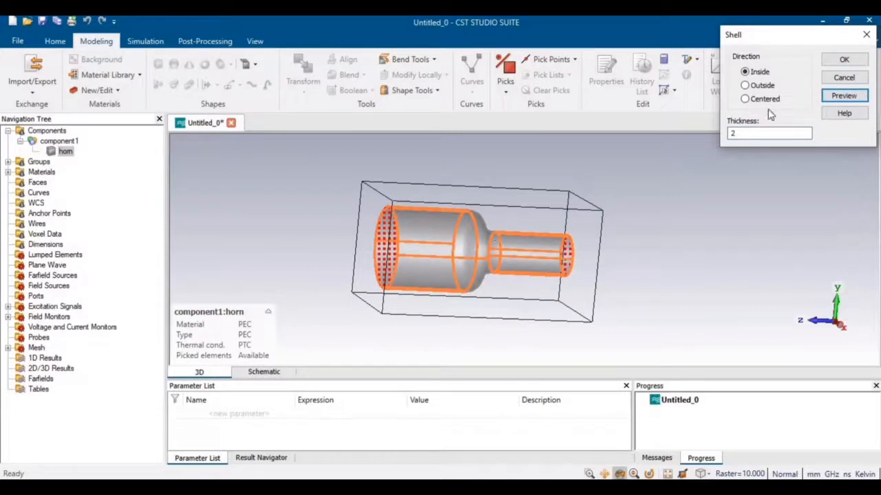
{"action": "left_click", "coordinate": [844, 61]}
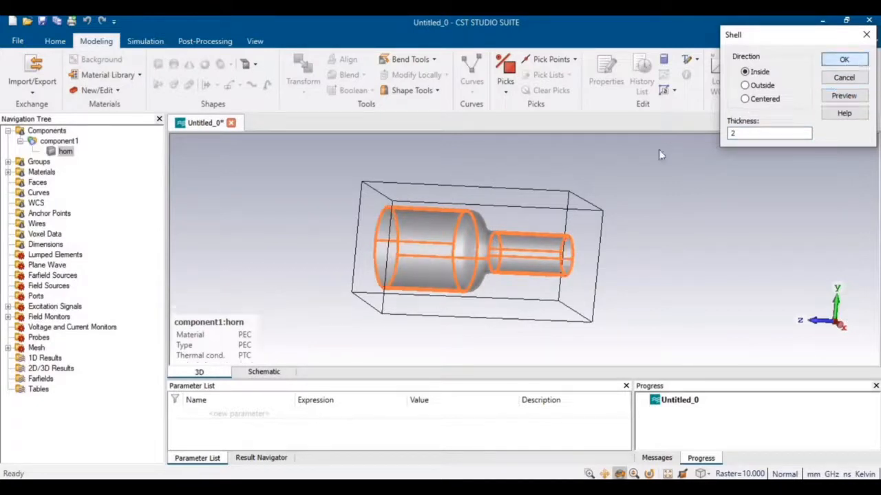
{"action": "left_click_drag", "start_coordinate": [514, 279], "coordinate": [379, 224]}
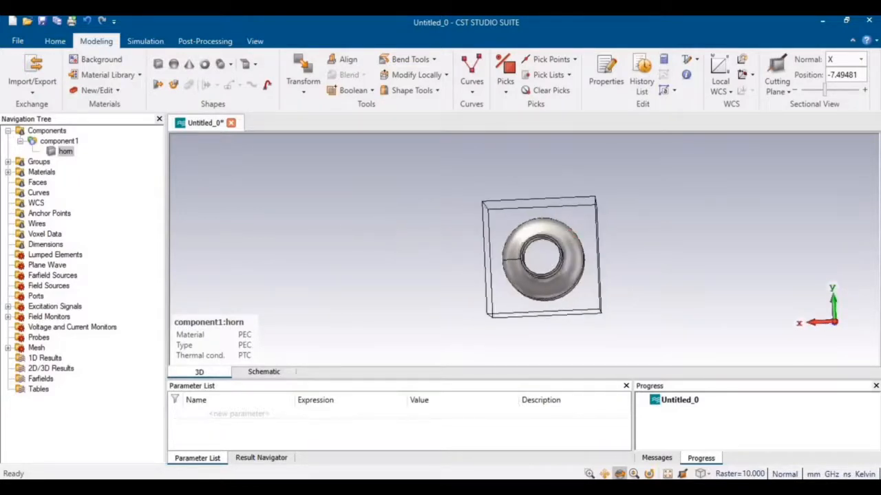
{"action": "left_click", "coordinate": [174, 487]}
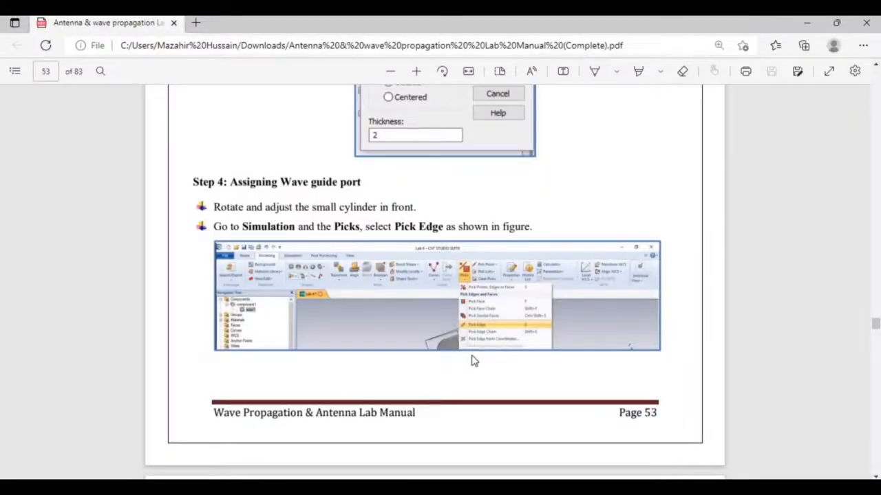
{"action": "scroll", "coordinate": [472, 361], "scroll_direction": "down", "scroll_amount": 1}
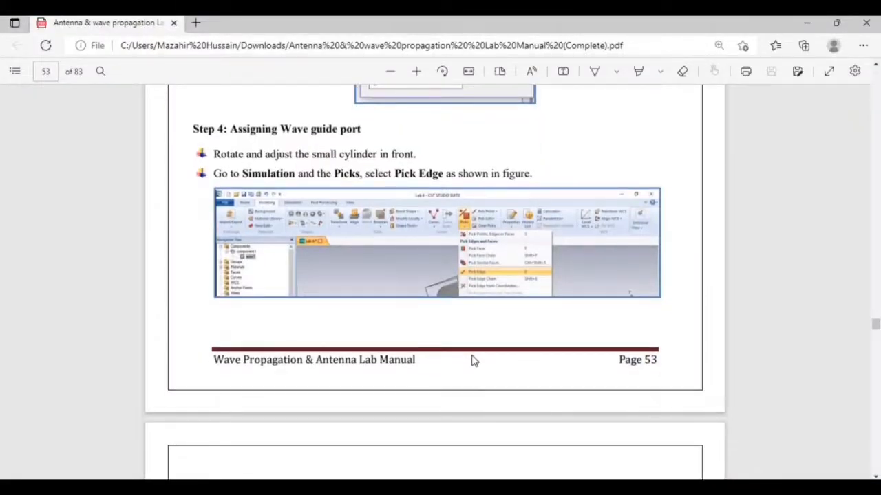